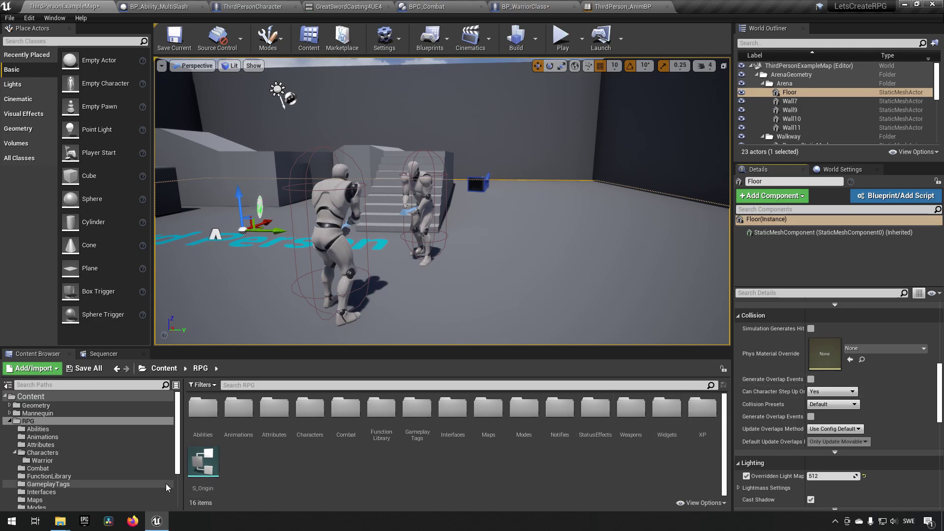
- Create a new folder named Mage inside the RPG Characters folder
left_click(66, 453)
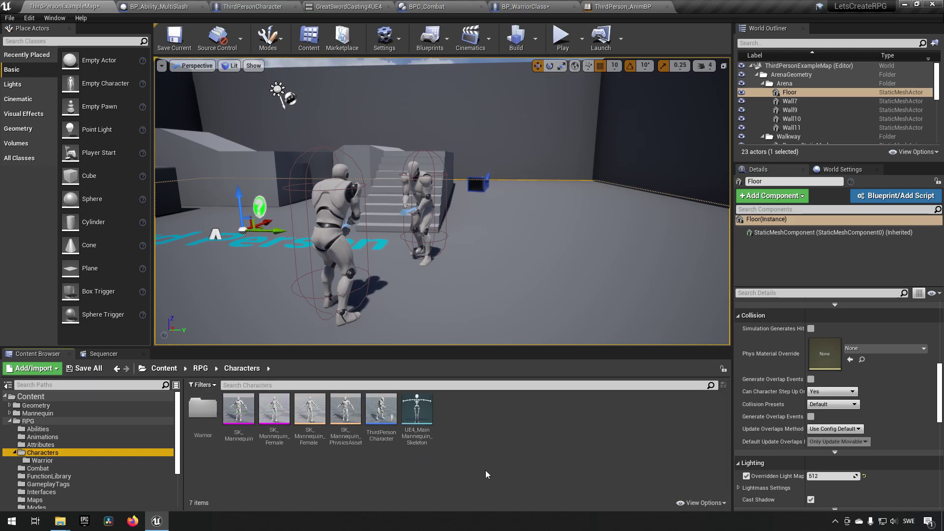
right_click(503, 424)
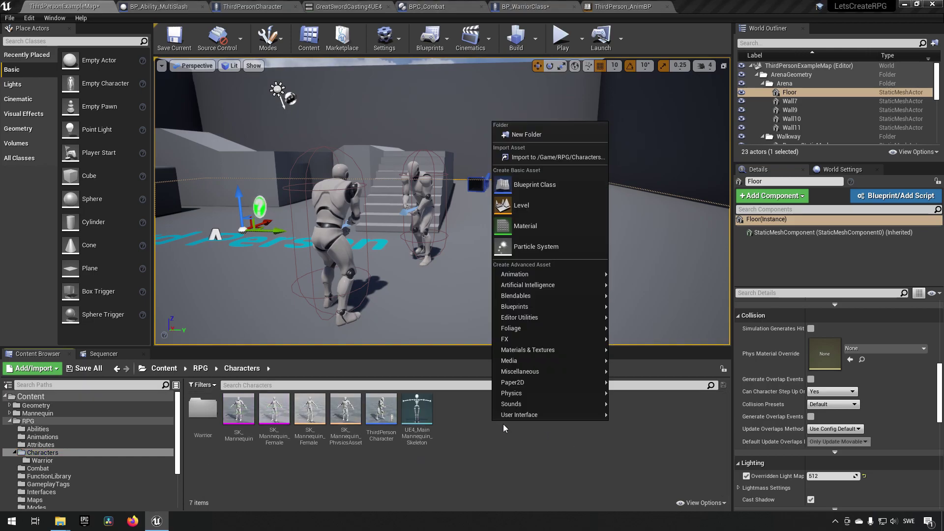
left_click(551, 134)
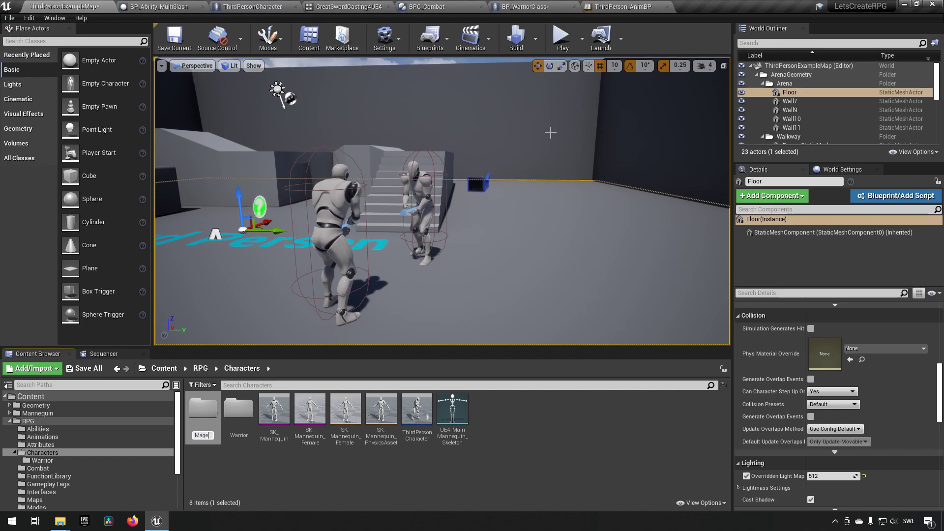
type("Mage")
key("Return")
- Create a child Blueprint class of ThirdPersonCharacter and name it BP_MageClass
right_click(419, 412)
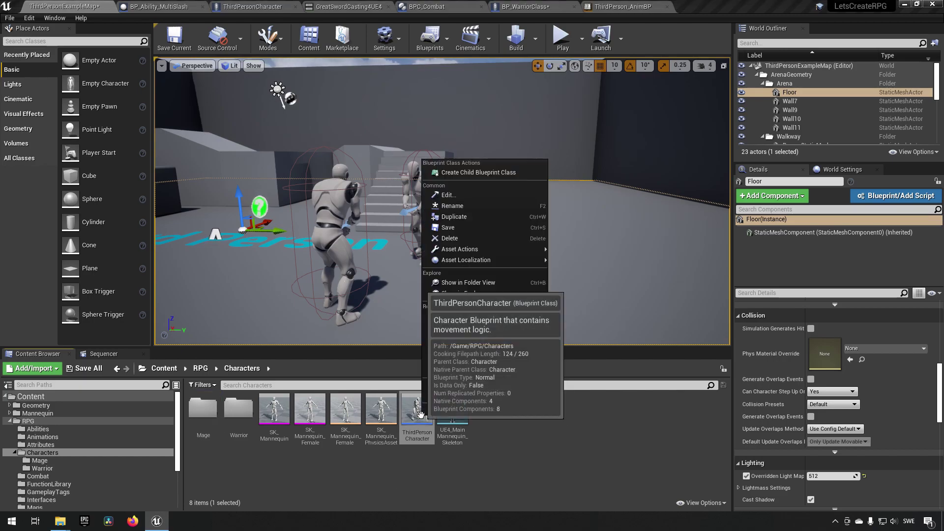
left_click(497, 173)
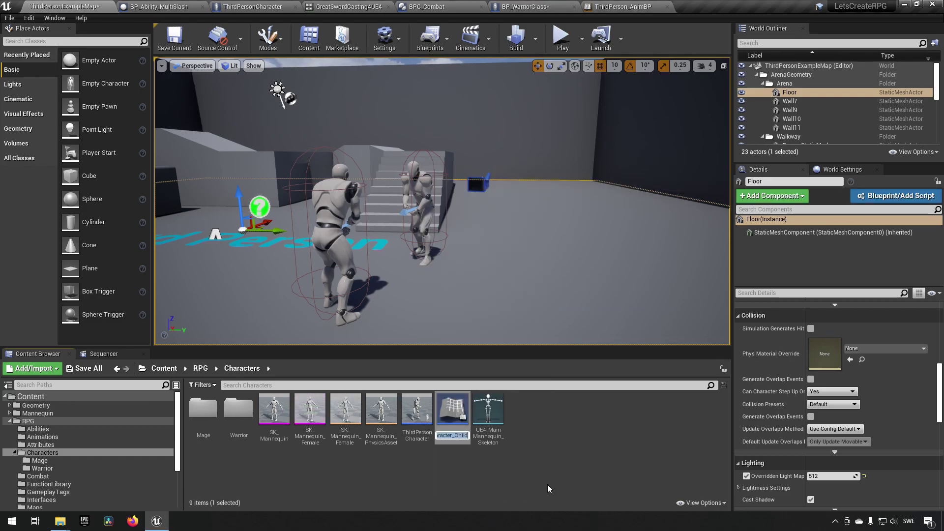
type("BP_Ma")
type("geClass")
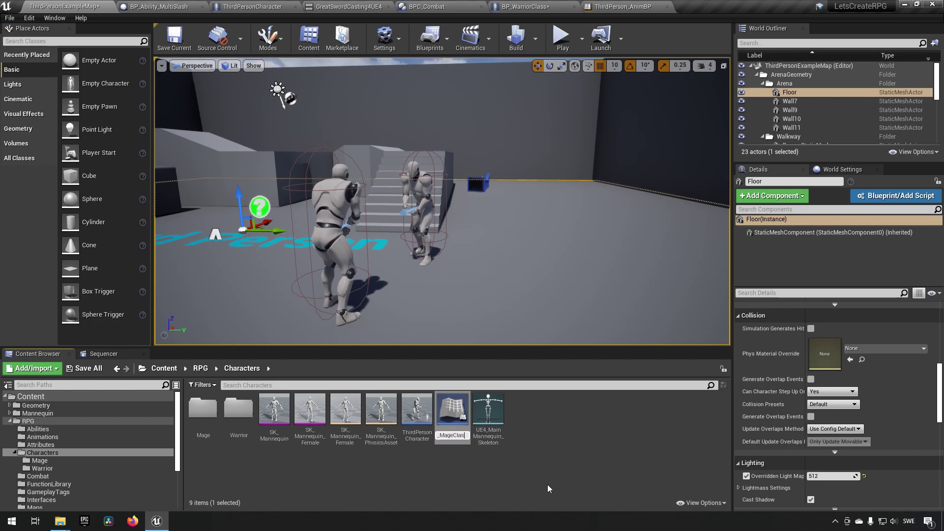
key("Return")
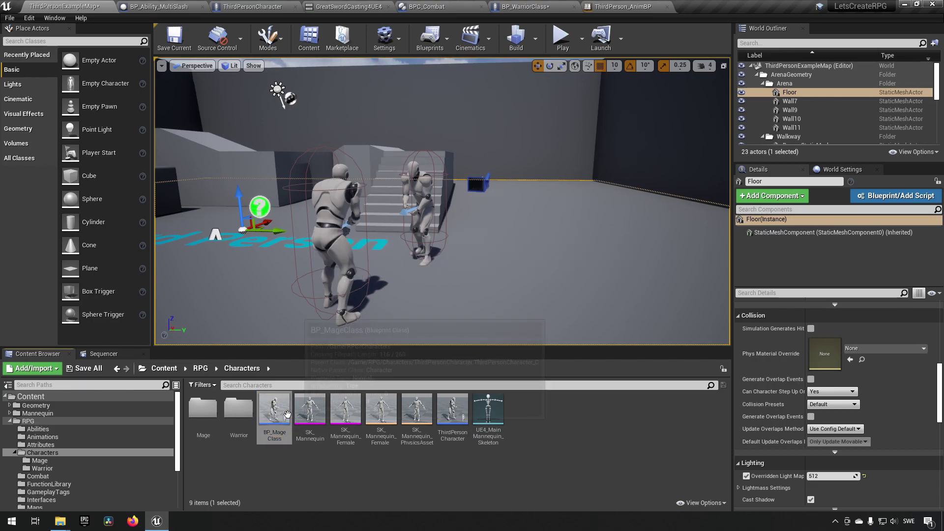
- Move BP_MageClass into the Mage folder and open that folder
left_click_drag(275, 410, 204, 410)
left_click(216, 419)
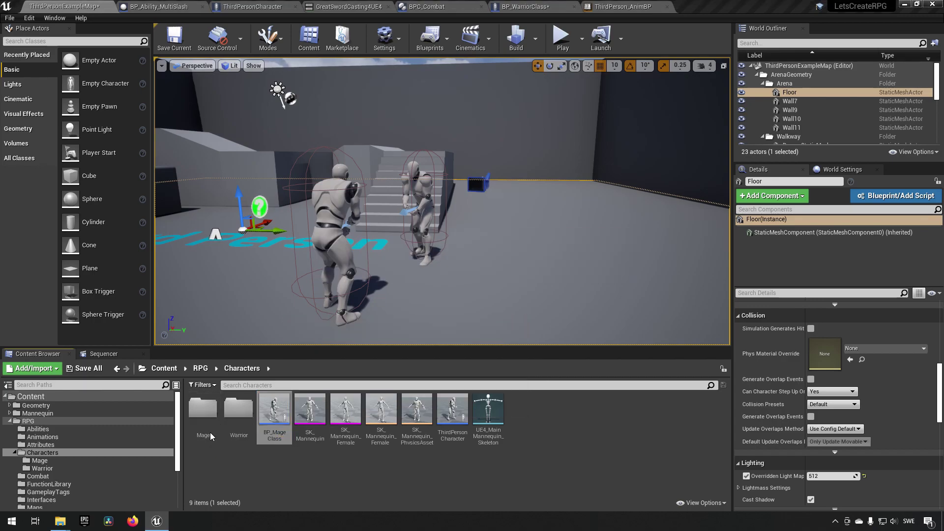
double_click(209, 419)
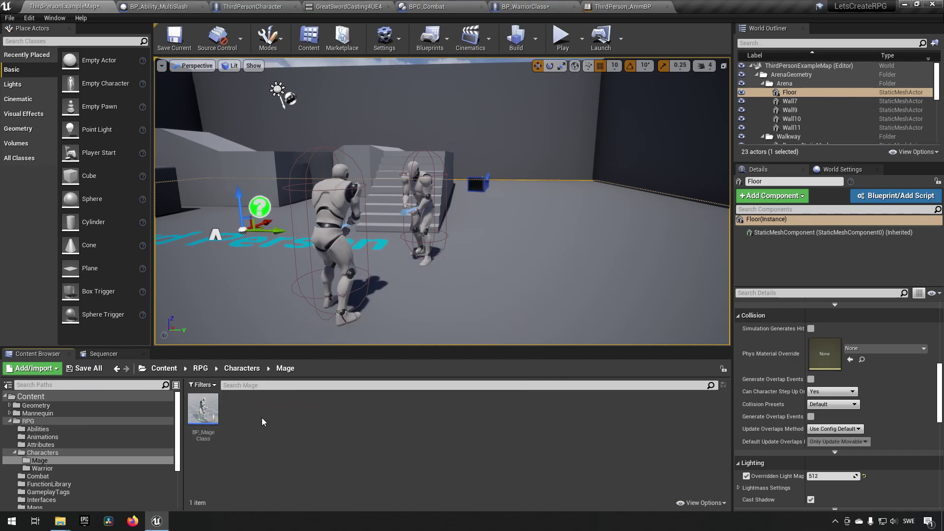
right_click(261, 403)
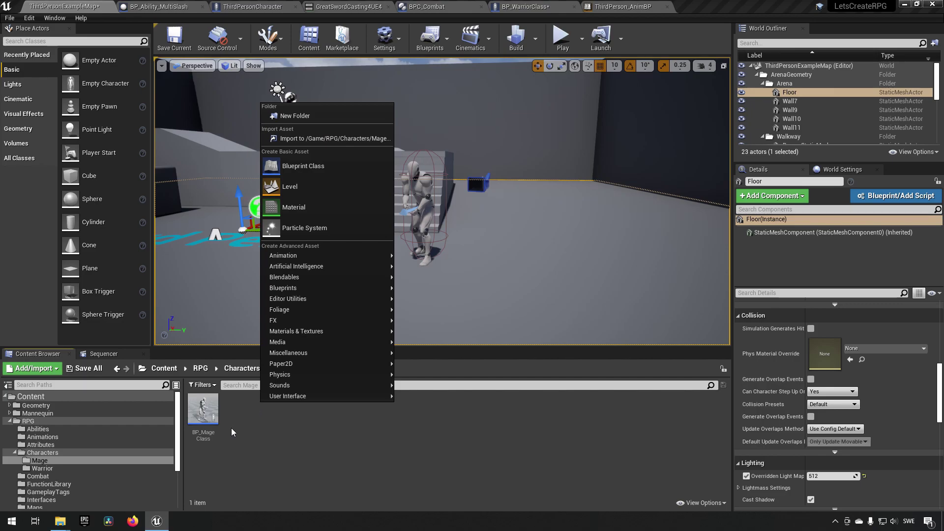
left_click(282, 431)
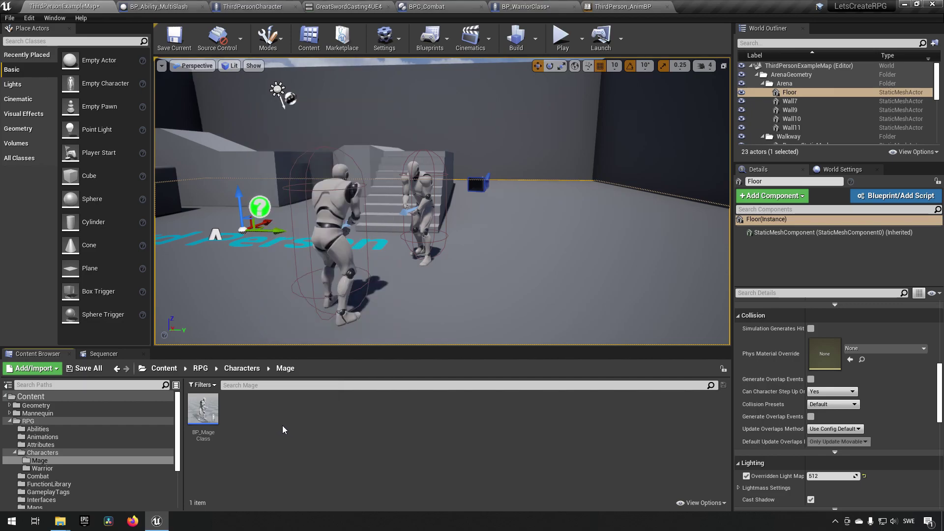
- Duplicate the BS_Warrior blend space in the Warrior folder and name the copy BS_Mage
key("alt+Left")
double_click(238, 408)
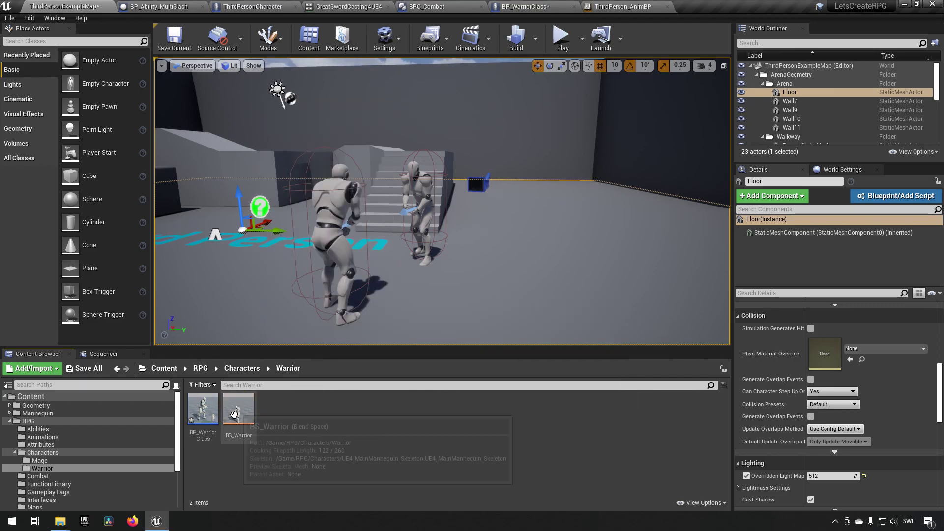
left_click(203, 411)
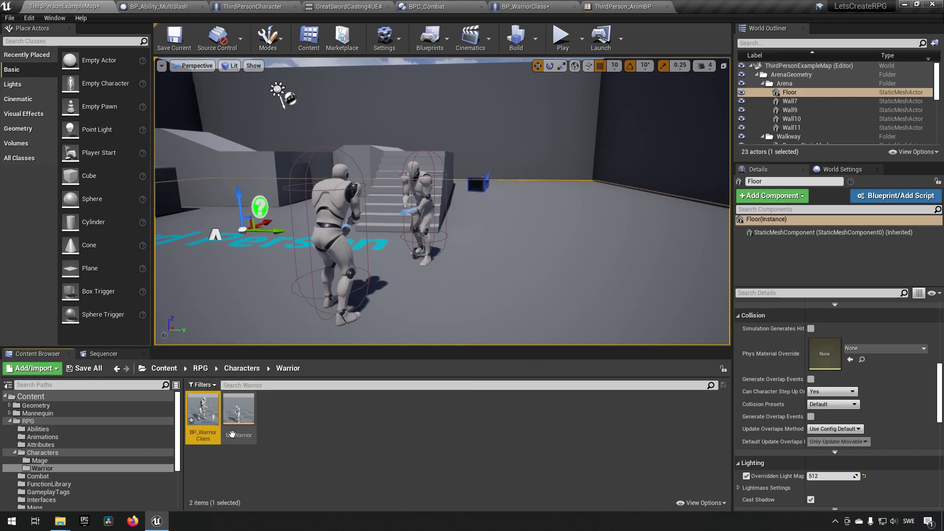
right_click(242, 418)
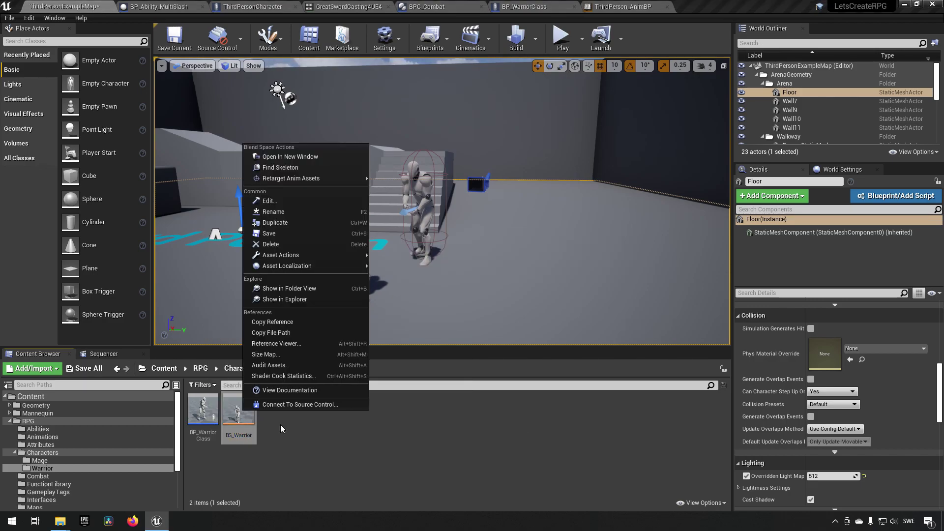
left_click(309, 222)
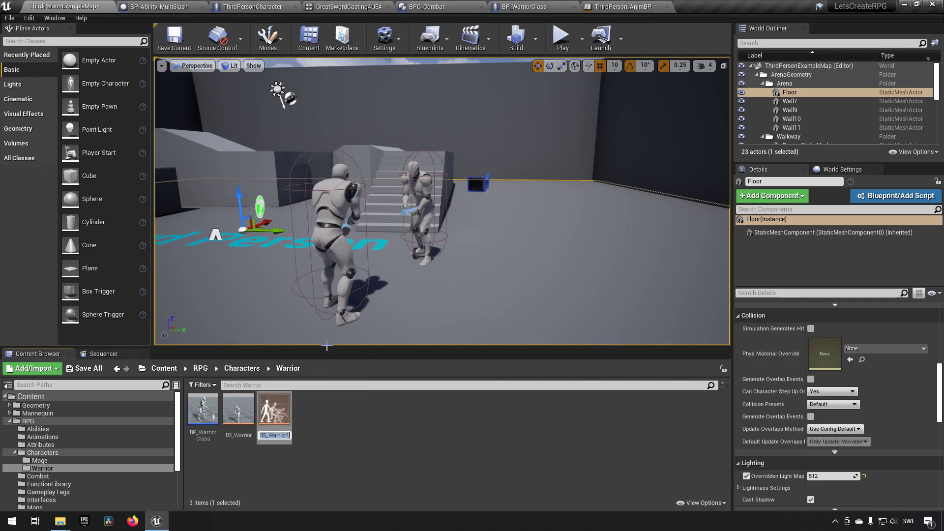
type("BS_War")
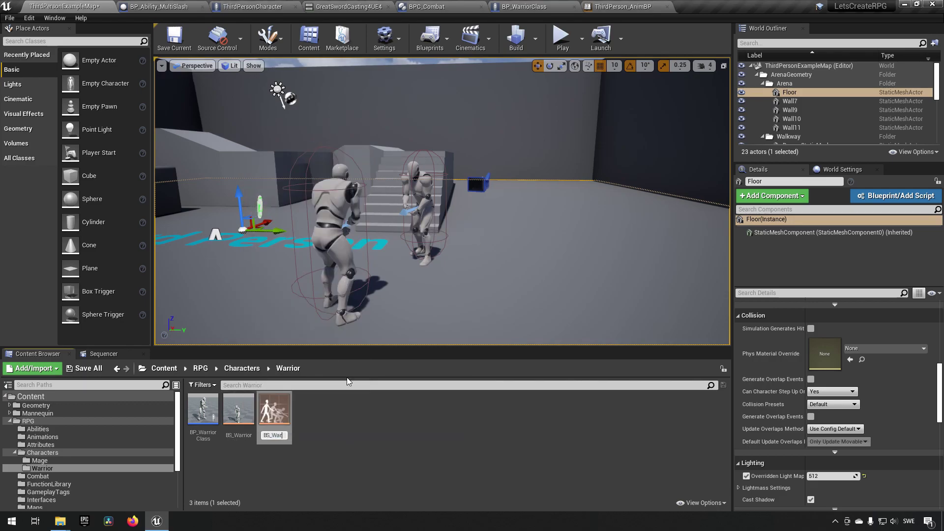
key("BackSpace")
key("BackSpace")
key("BackSpace")
type("Mage")
key("Return")
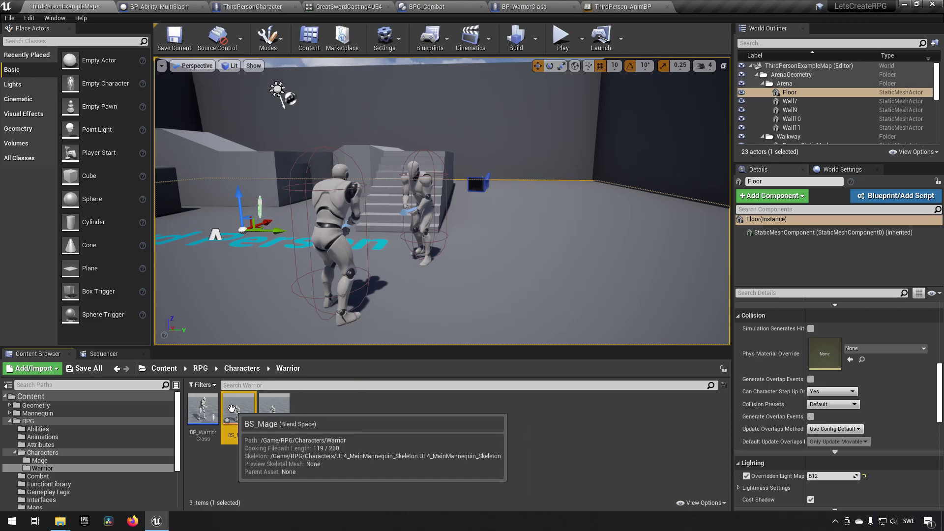
- Move BS_Mage into the Mage folder and open it for editing
left_click_drag(231, 408, 43, 461)
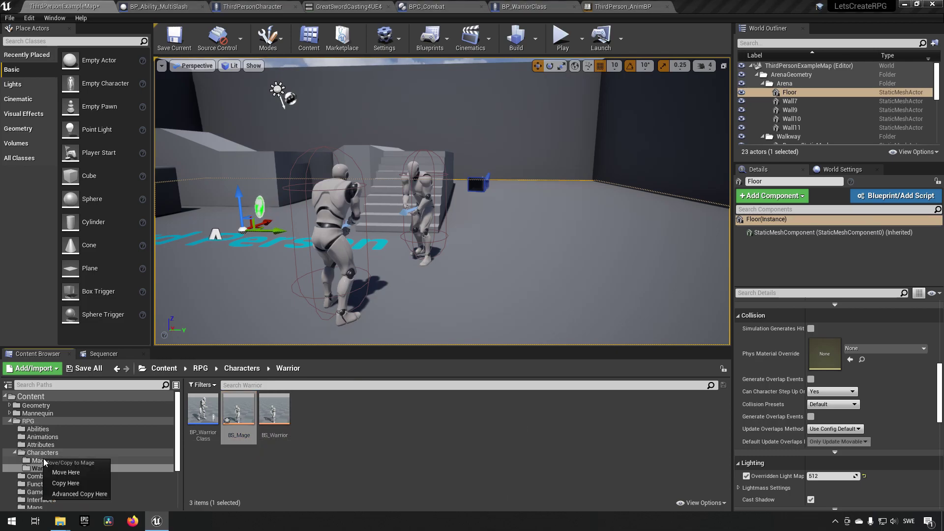
left_click(67, 471)
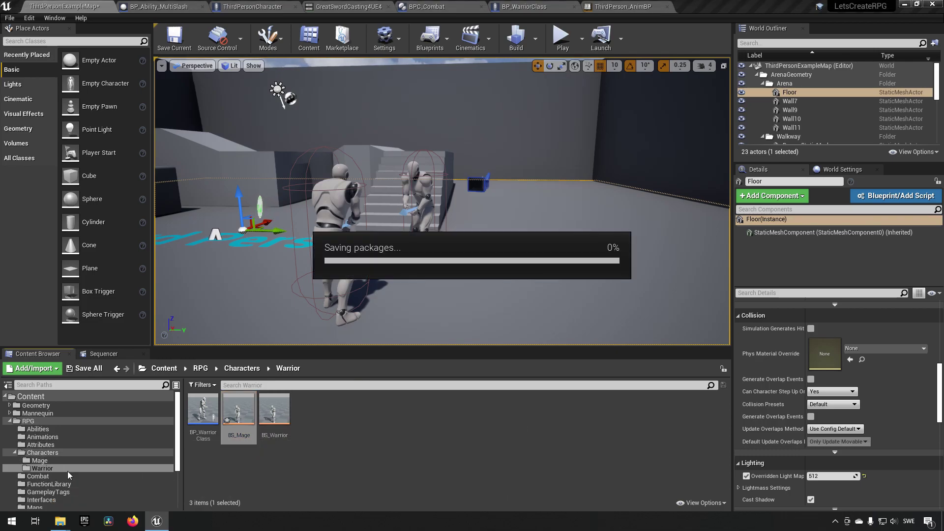
left_click(40, 461)
double_click(238, 411)
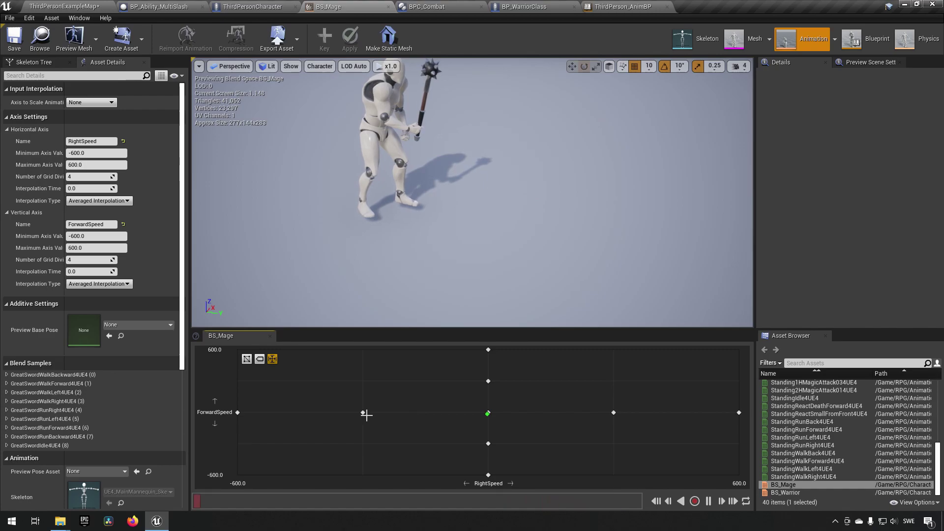
- Delete all the GreatSword animation samples from the BS_Mage blend space grid
key("Delete")
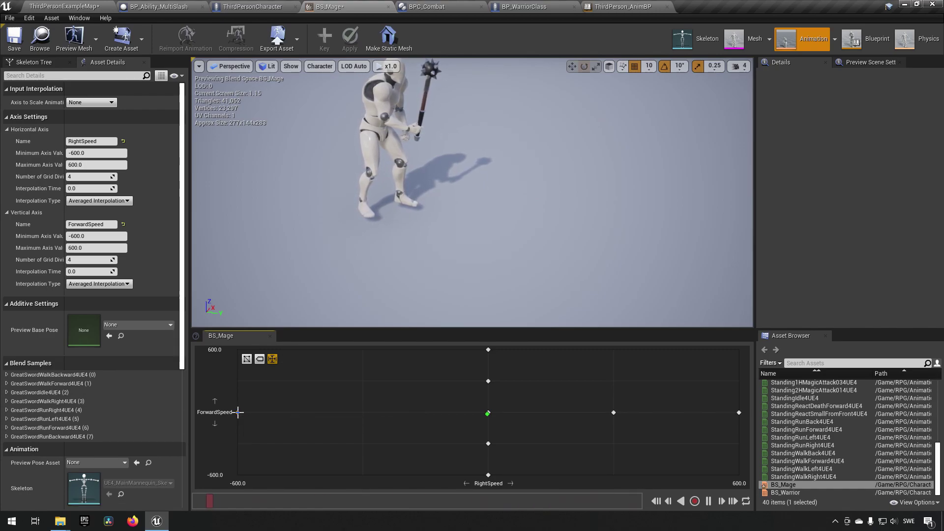
key("Delete")
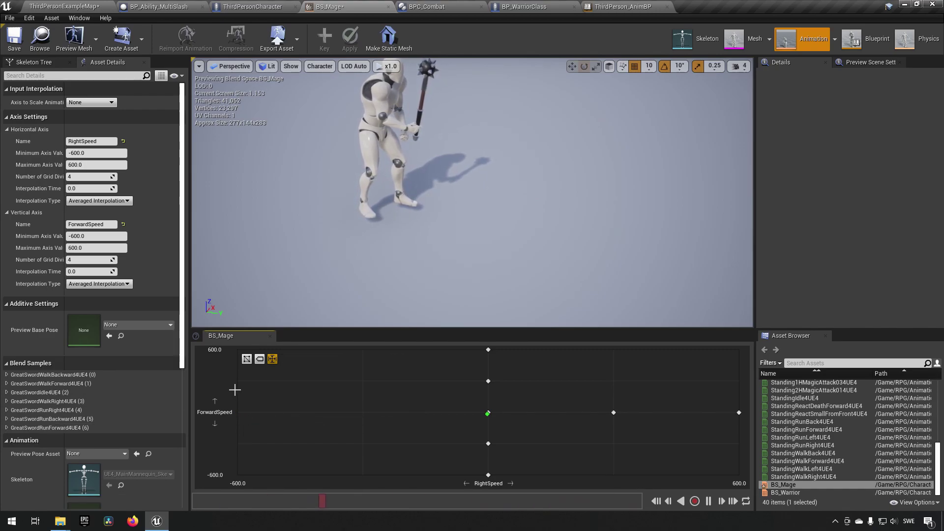
left_click(490, 474)
key("Delete")
left_click(488, 443)
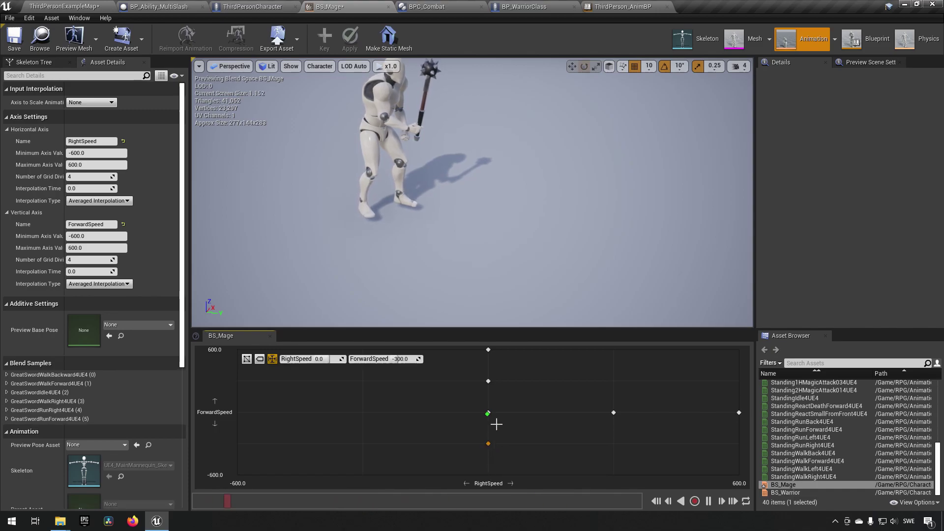
key("Delete")
left_click(489, 382)
key("Delete")
left_click(488, 350)
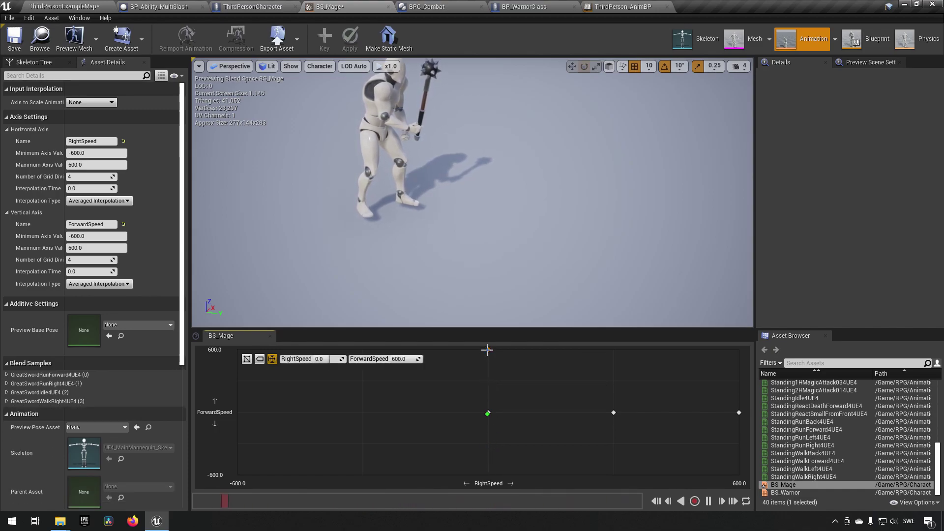
key("Delete")
left_click(612, 412)
key("Delete")
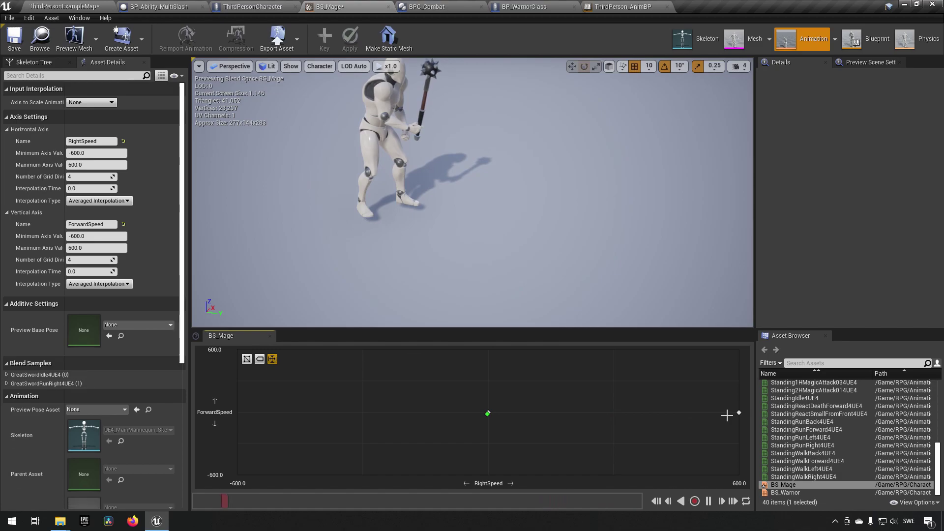
left_click(740, 411)
key("Delete")
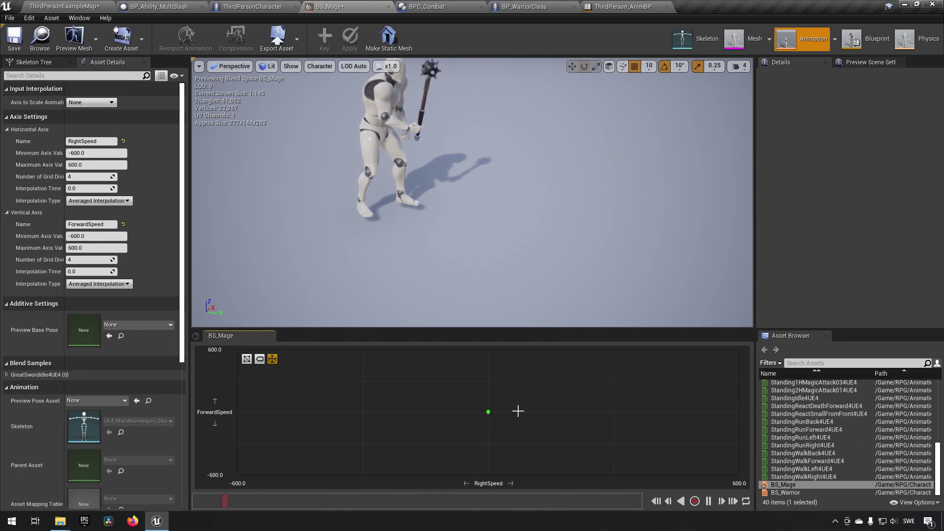
left_click(488, 413)
key("Delete")
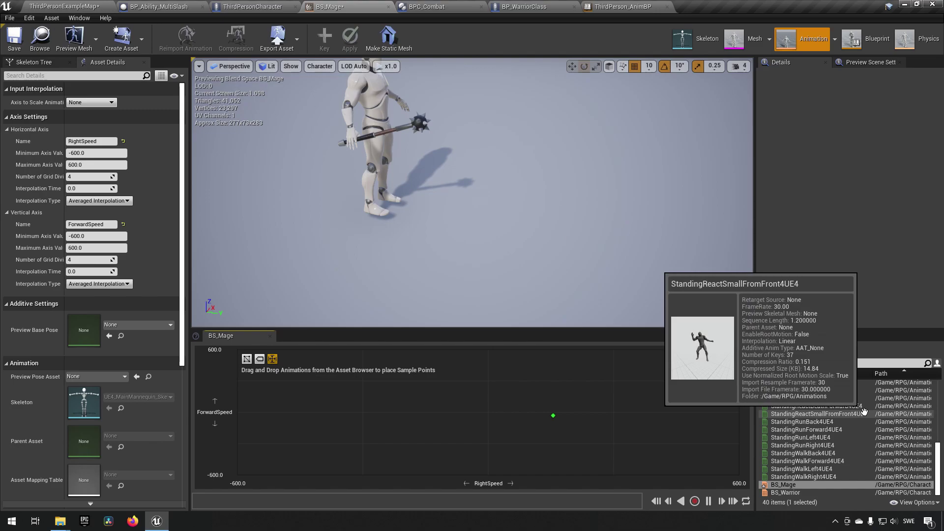
- Place StandingWalkLeft4UE4 and StandingWalkRight4UE4 at RightSpeed -300 and 300, and StandingWalkForward4UE4 and StandingWalkBack4UE4 at ForwardSpeed 300 and -300
left_click_drag(802, 468, 376, 408)
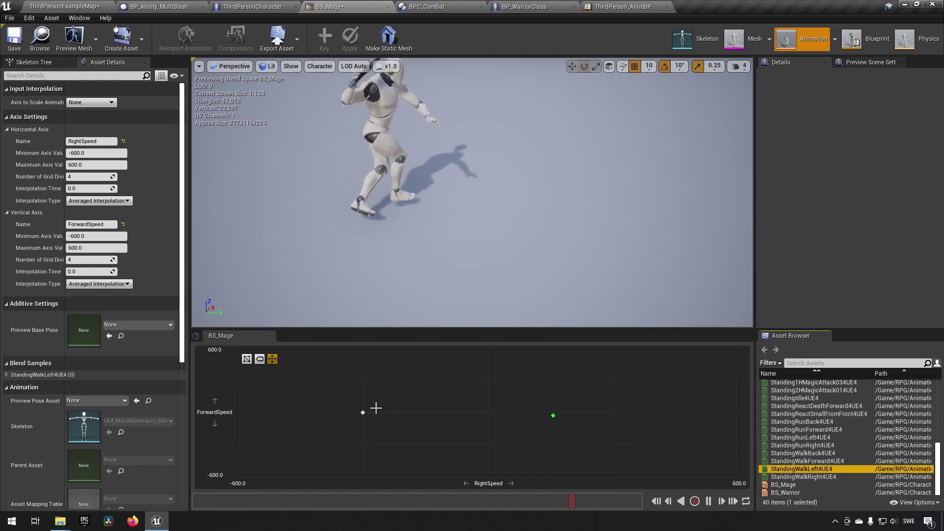
left_click(803, 476)
left_click_drag(802, 477, 615, 415)
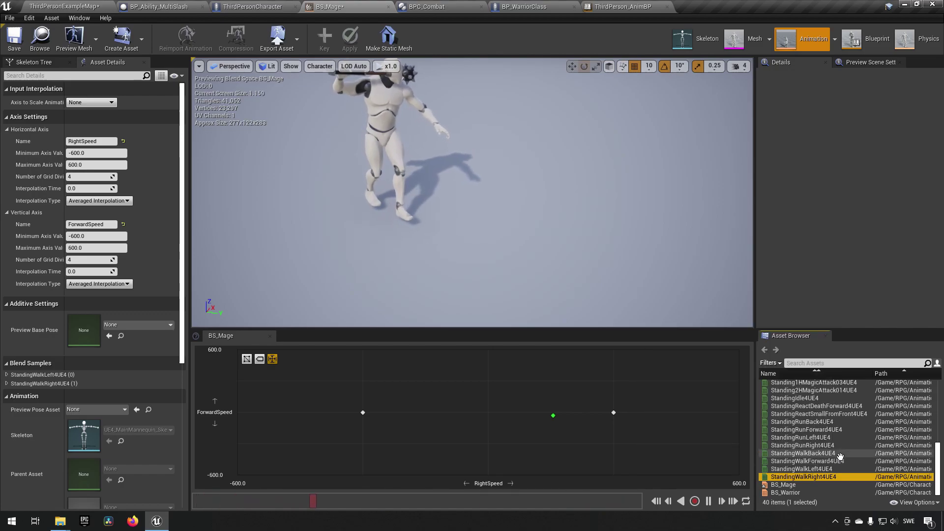
left_click_drag(843, 459, 493, 371)
left_click(811, 452)
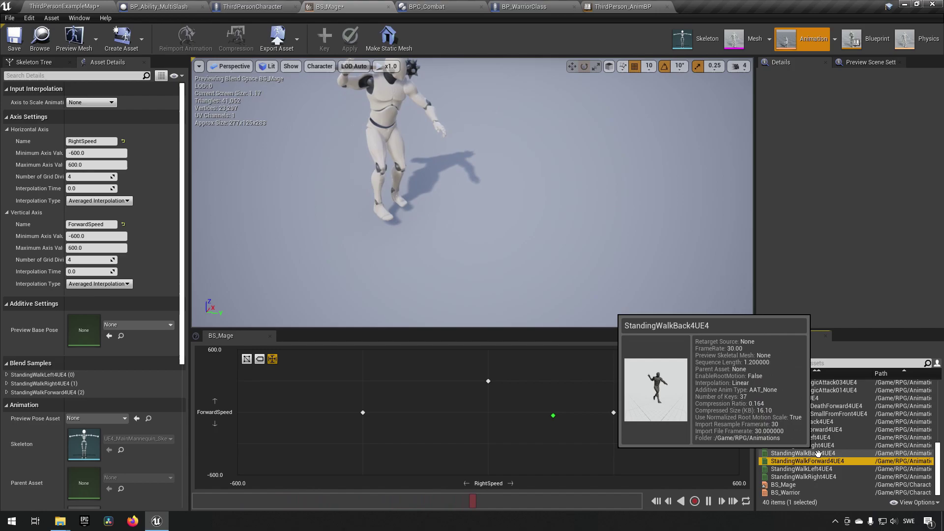
left_click_drag(811, 452, 502, 444)
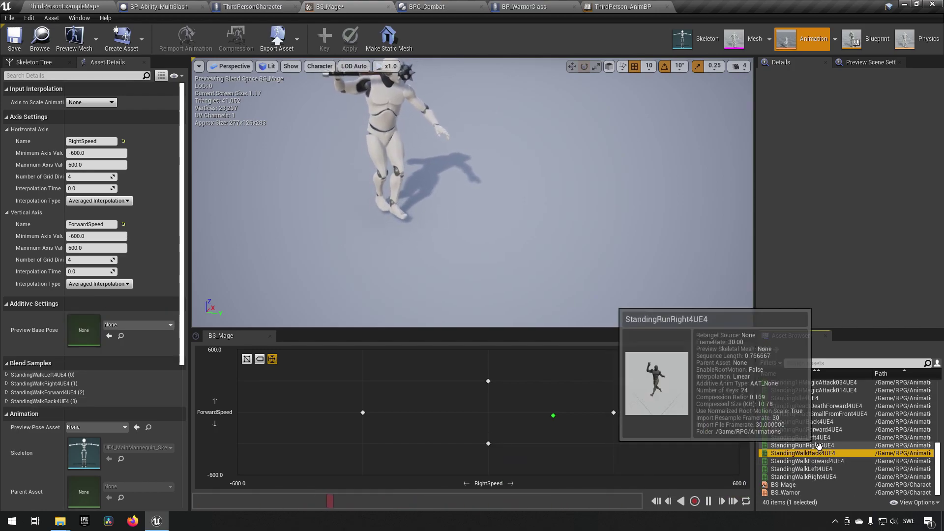
- Place the StandingRun right, left, forward and back animations at the matching 600 and -600 axis ends, and StandingIdle4UE4 at the grid's center
left_click_drag(801, 445, 738, 414)
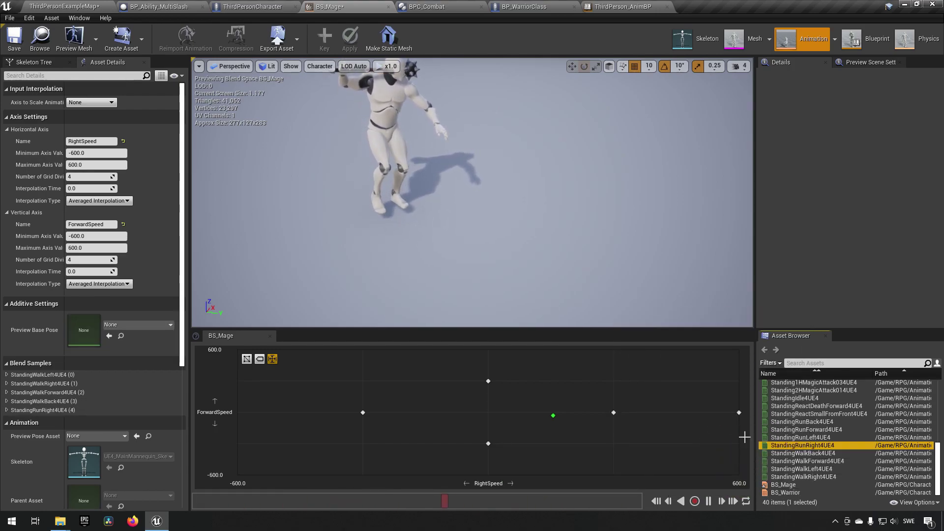
left_click(800, 438)
left_click_drag(800, 437, 363, 412)
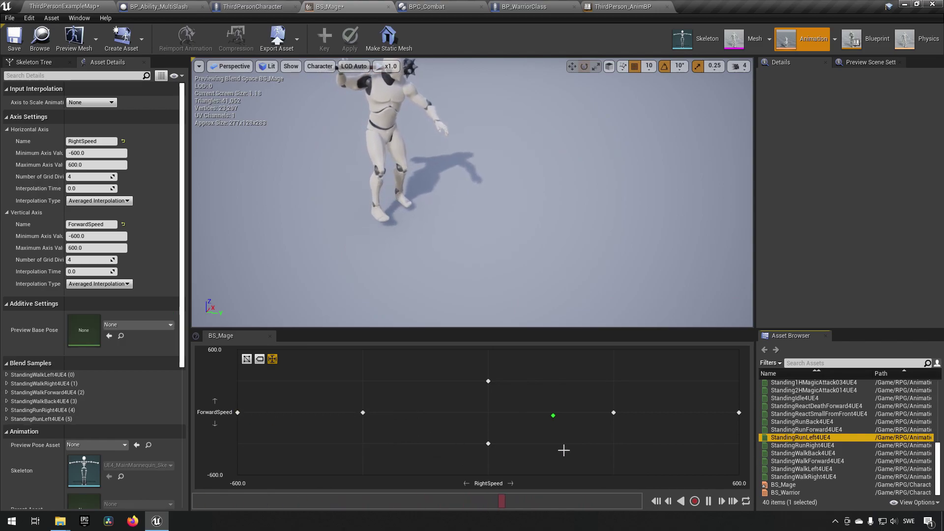
left_click_drag(806, 430, 488, 350)
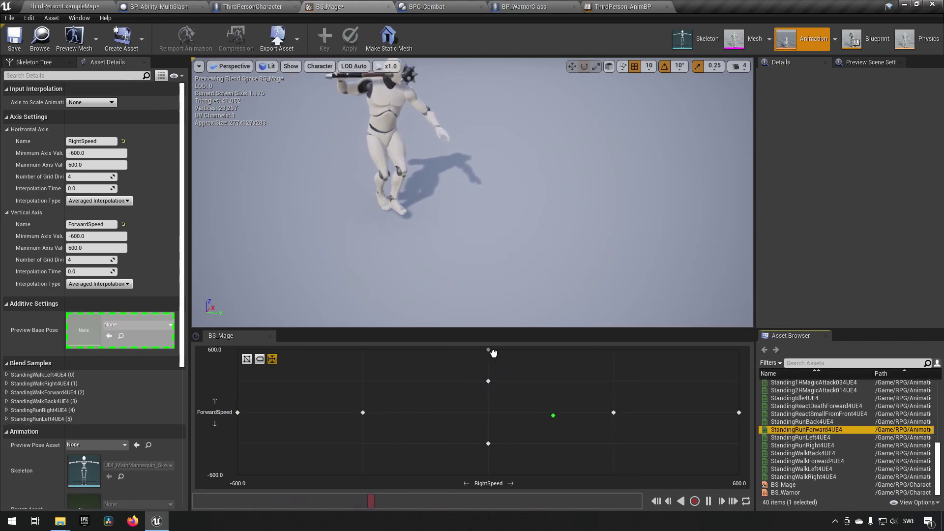
left_click_drag(823, 422, 488, 475)
left_click_drag(794, 398, 488, 412)
right_click_drag(492, 221, 472, 206)
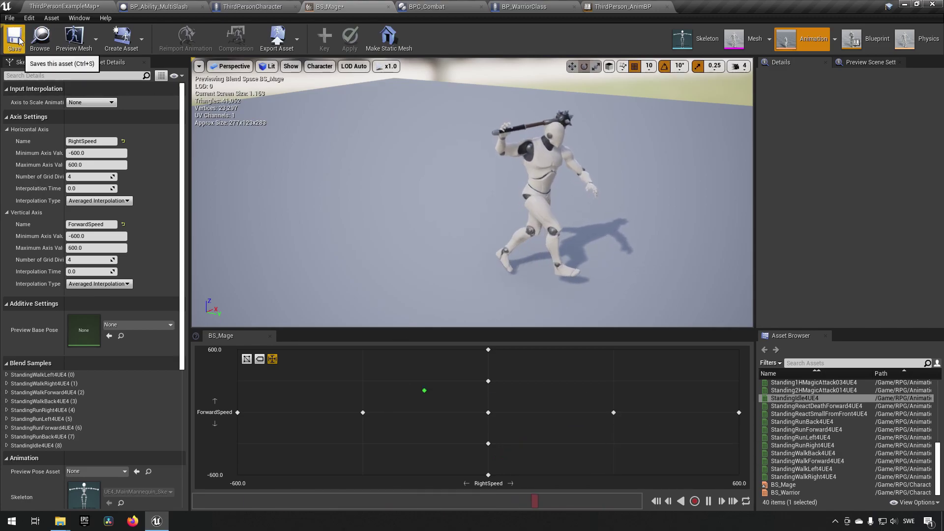
- Close the BS_Mage editor and open the ThirdPersonCharacter Blueprint from the Characters folder
middle_click(339, 6)
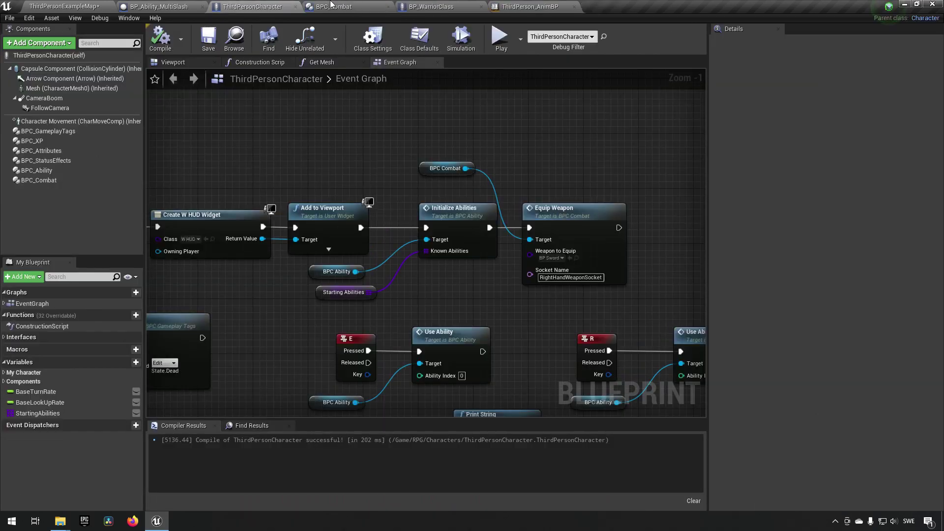
left_click(86, 4)
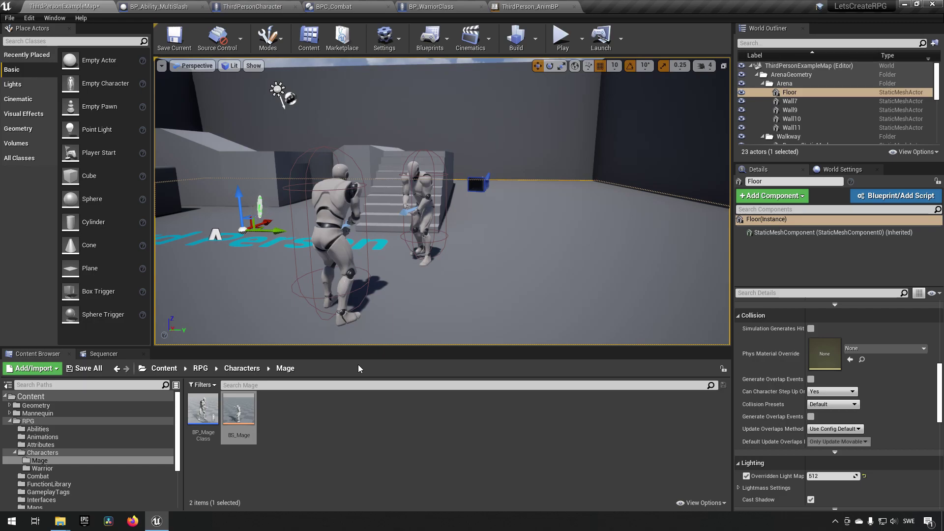
left_click(61, 453)
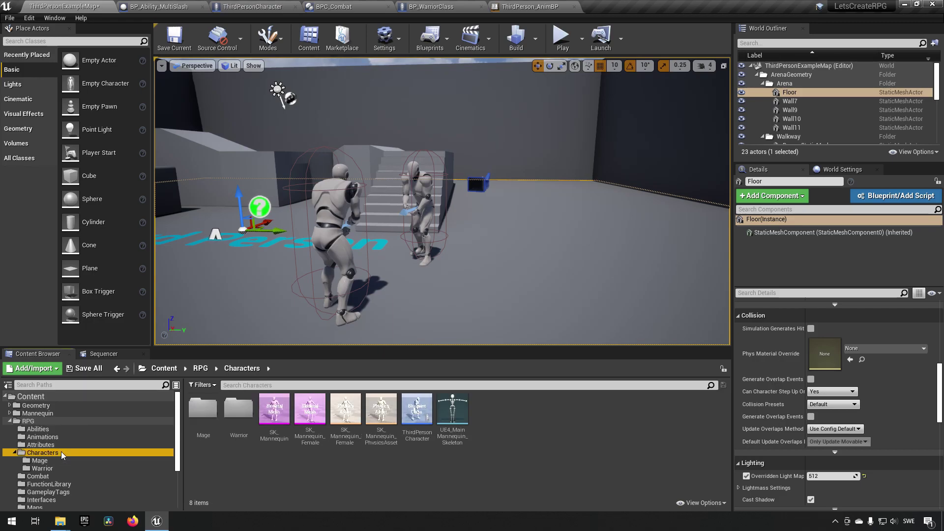
double_click(417, 415)
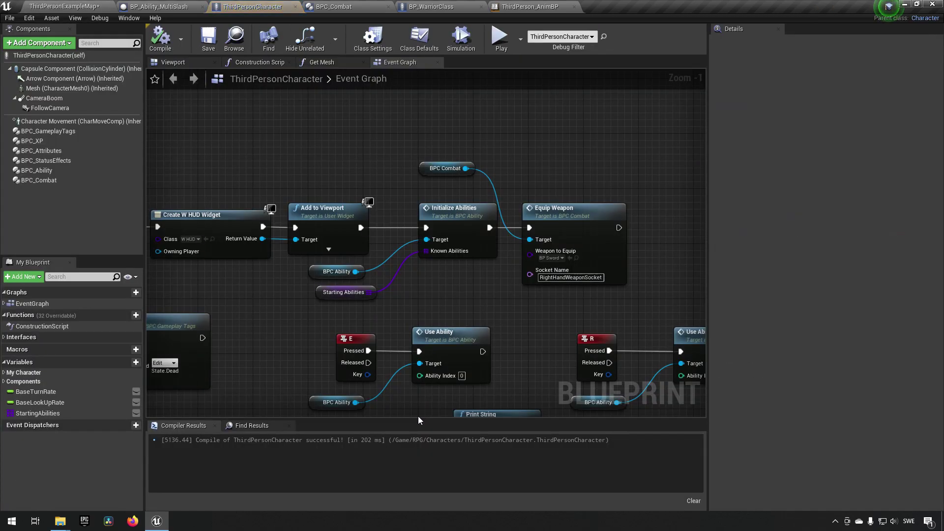
- Add a variable named ClassWalkBlendspace to the ThirdPersonCharacter Blueprint
left_click(126, 363)
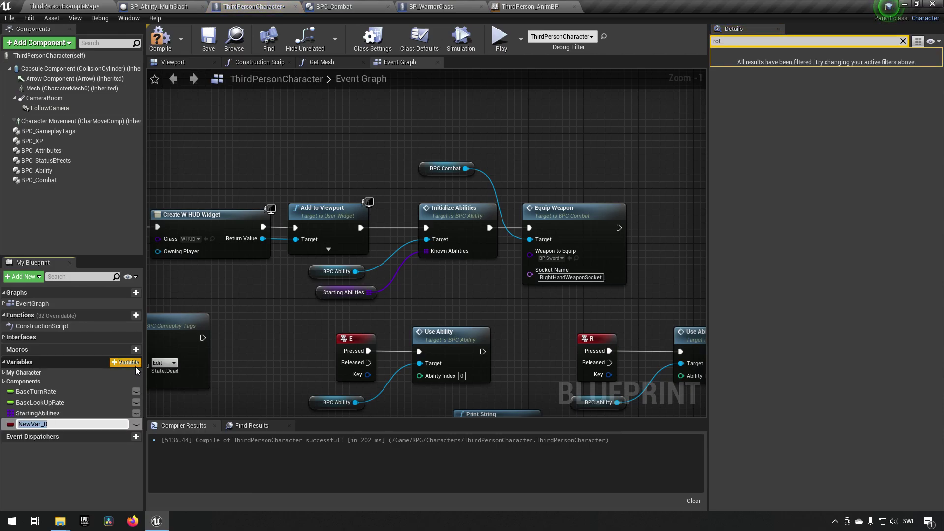
type("ClassB")
key("BackSpace")
type("WalkBlendspace")
key("Return")
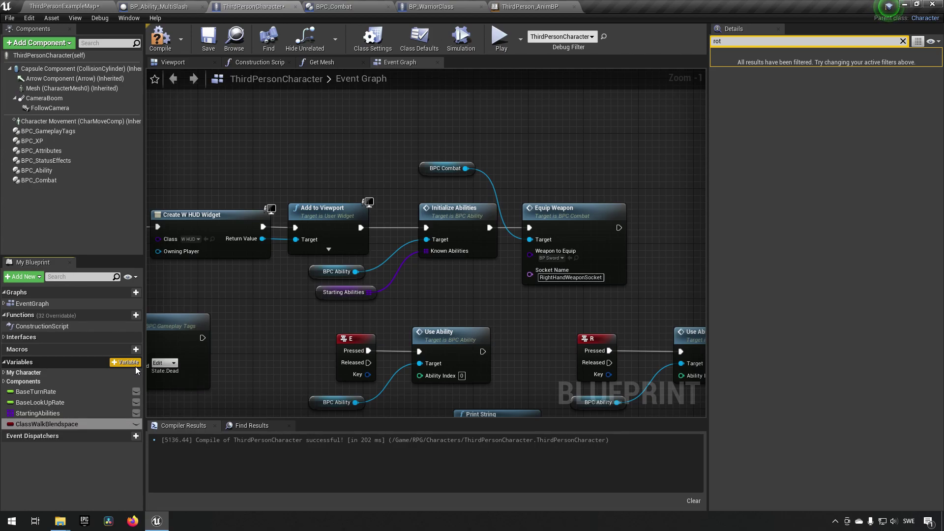
- Set the ClassWalkBlendspace variable's type to a Blend Space object reference, and compile and save ThirdPersonCharacter
left_click(904, 42)
left_click(847, 80)
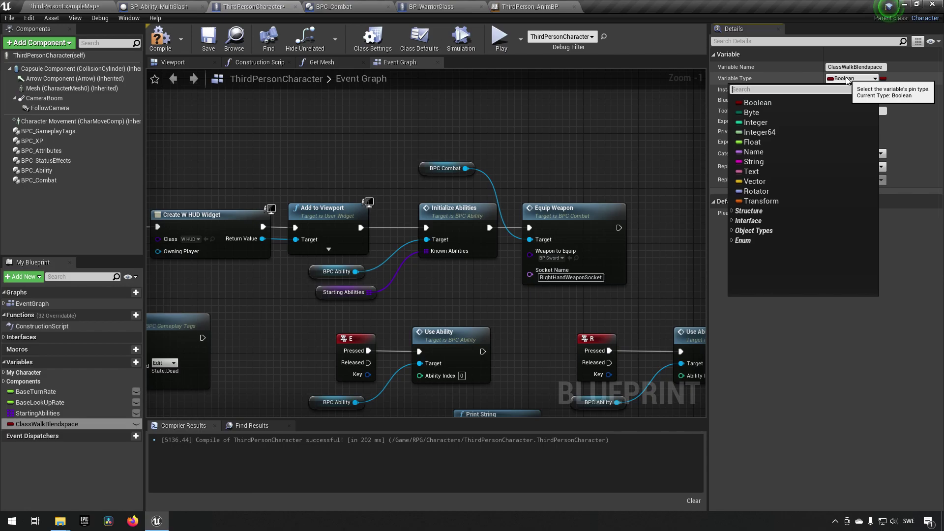
type("blend space")
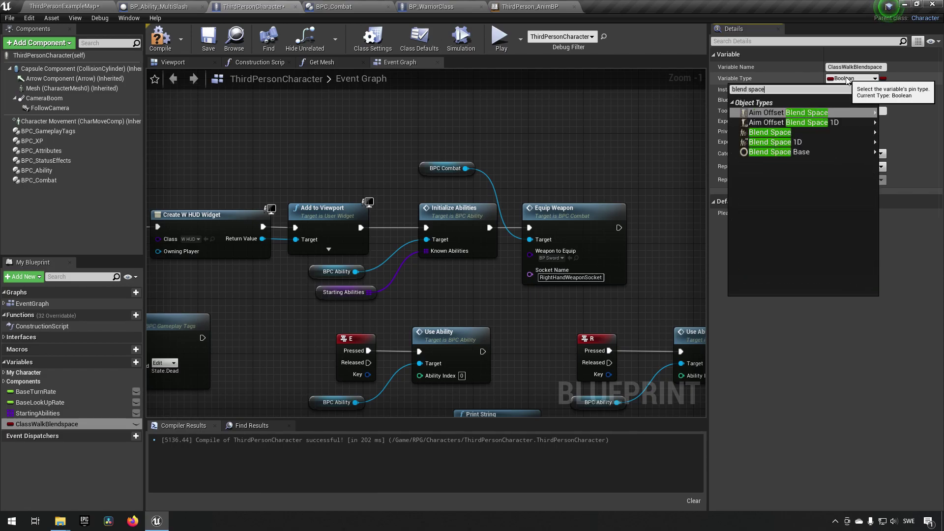
mouse_move(843, 132)
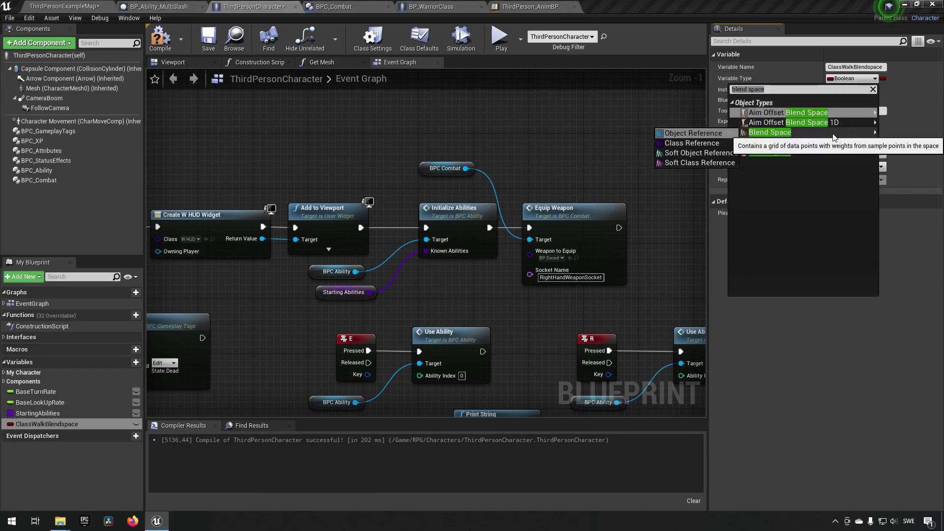
left_click(712, 134)
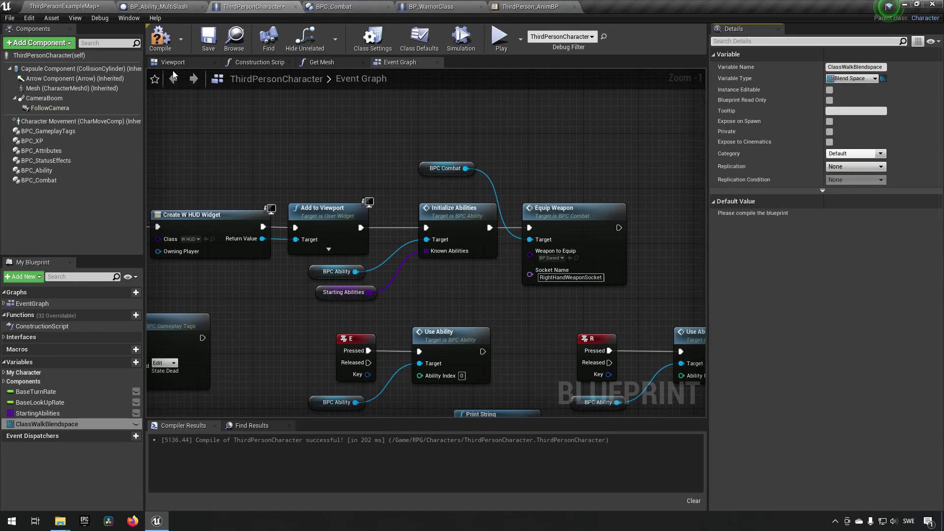
left_click(170, 46)
left_click(200, 49)
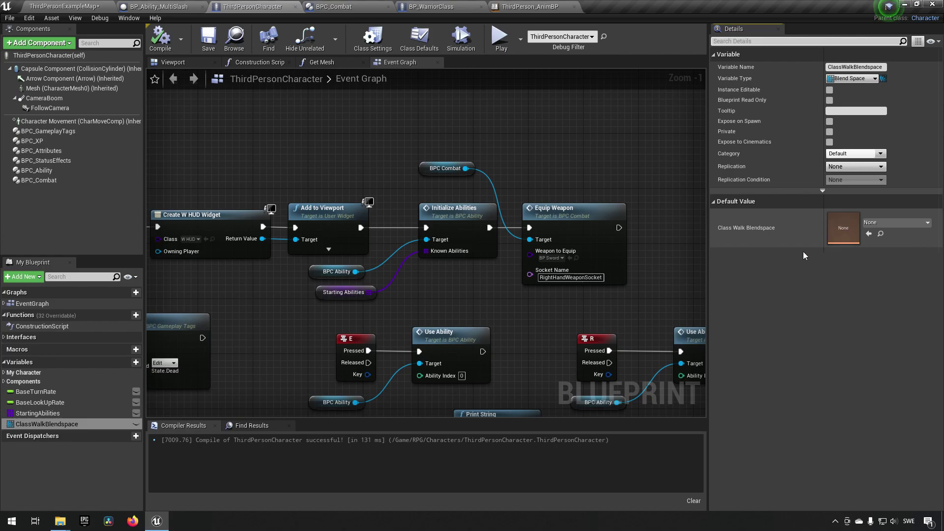
- Switch to BP_WarriorClass, enable showing inherited variables and expand its variables list
left_click(431, 6)
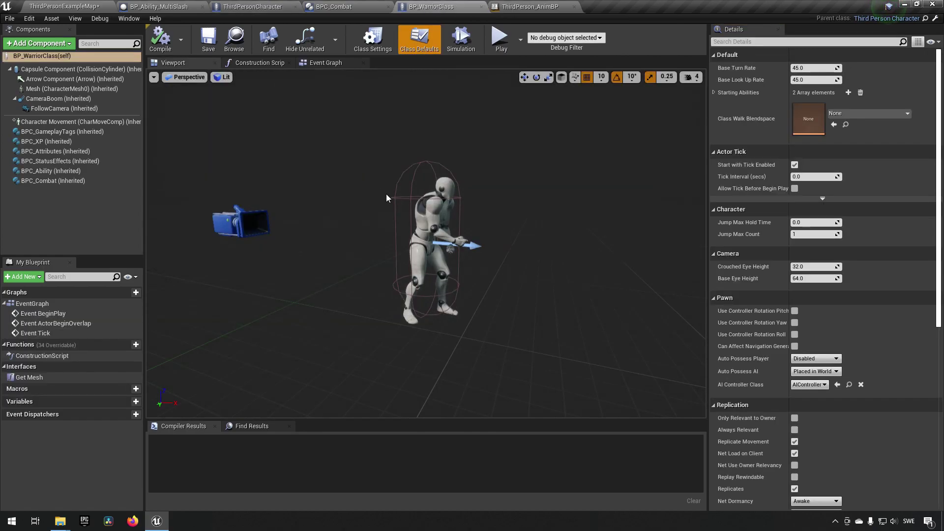
left_click(127, 276)
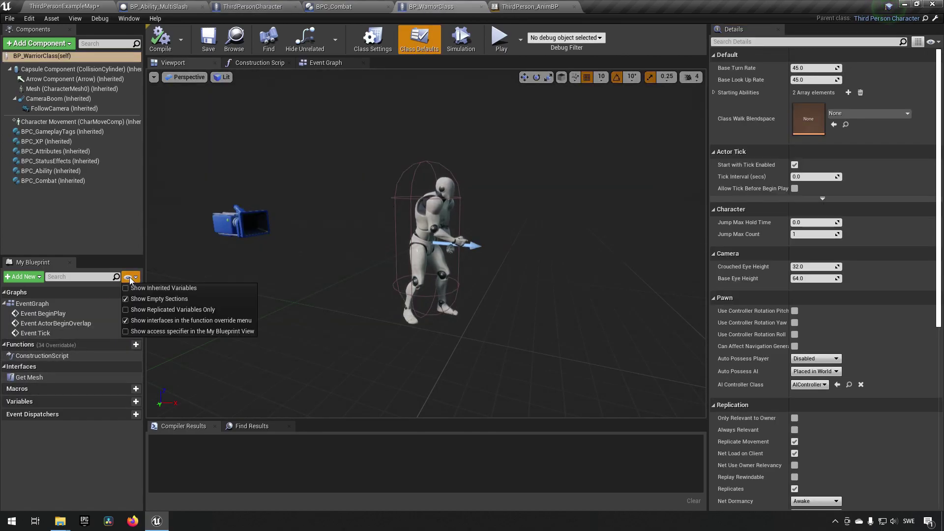
left_click(125, 289)
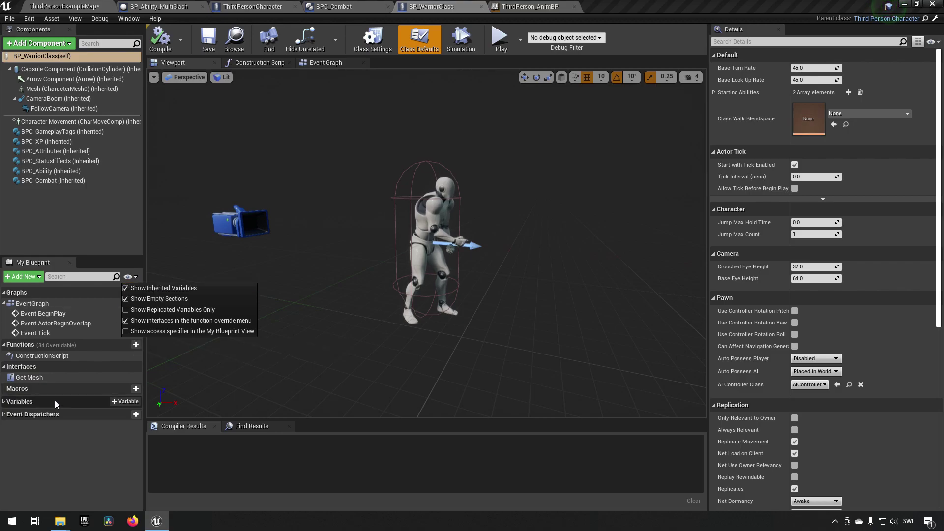
left_click(8, 404)
left_click(7, 405)
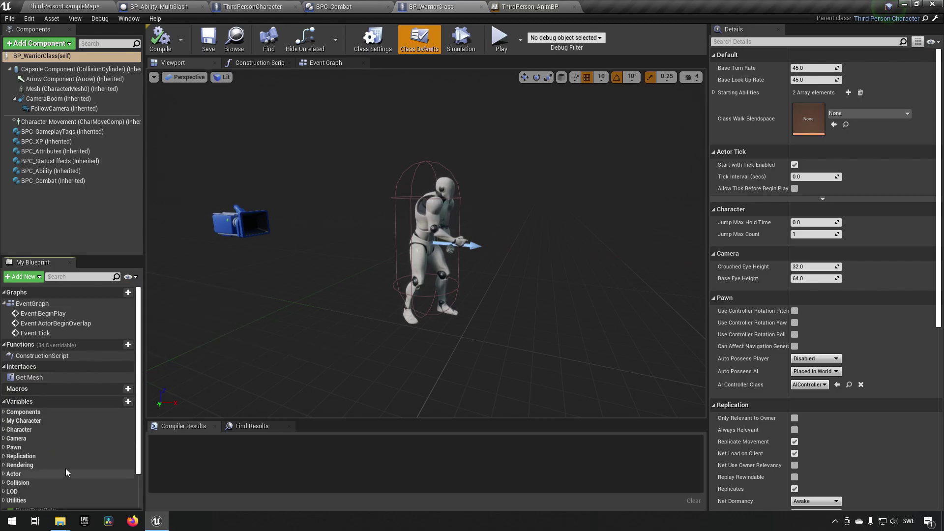
- Assign BS_Warrior as the default of the inherited ClassWalkBlendspace variable in BP_WarriorClass and compile it
scroll(67, 467, "down", 2)
left_click(67, 491)
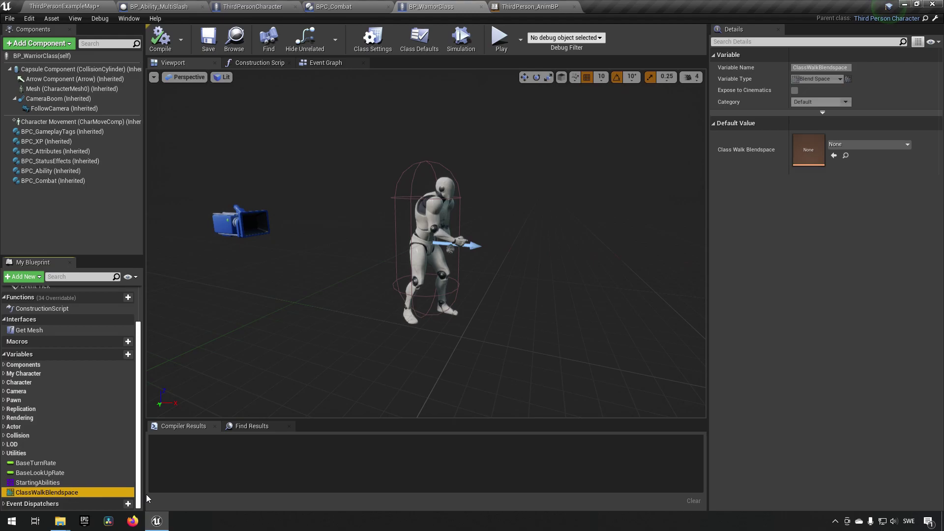
left_click(860, 146)
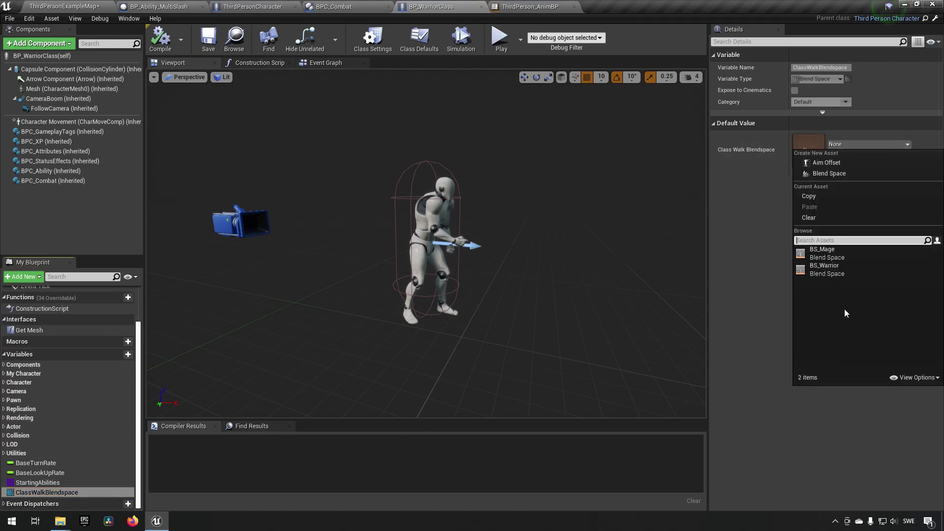
left_click(837, 272)
left_click(160, 39)
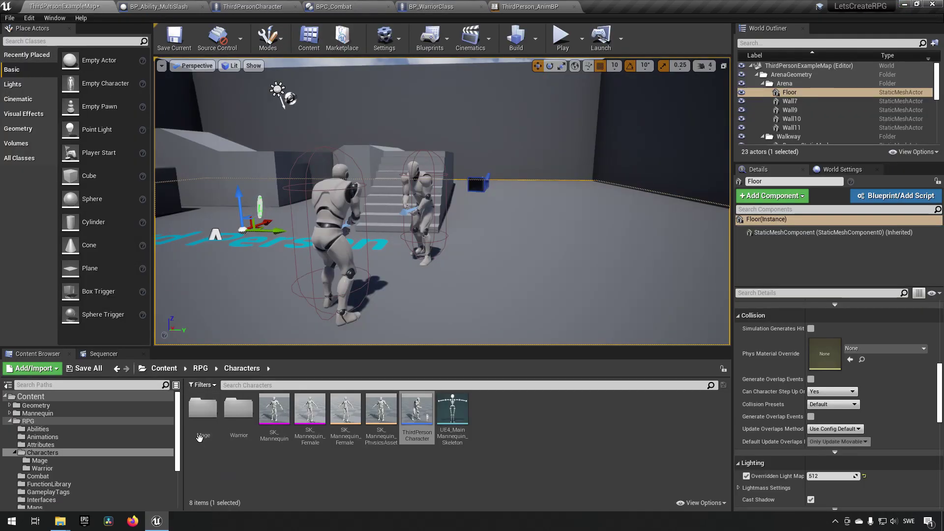
- Open BP_MageClass from the Mage folder, set its inherited ClassWalkBlendspace default to BS_Mage, and compile and save it
double_click(199, 438)
double_click(206, 416)
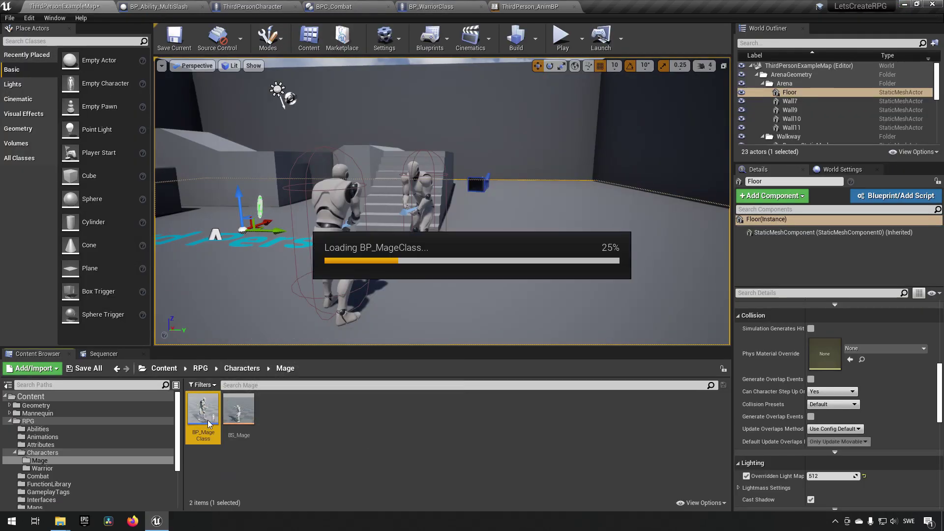
left_click(34, 501)
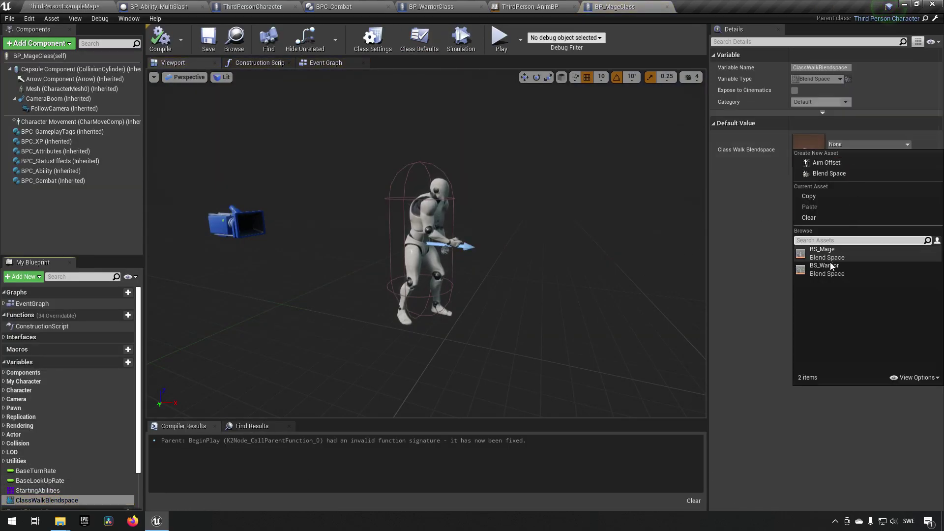
left_click(843, 252)
left_click(156, 38)
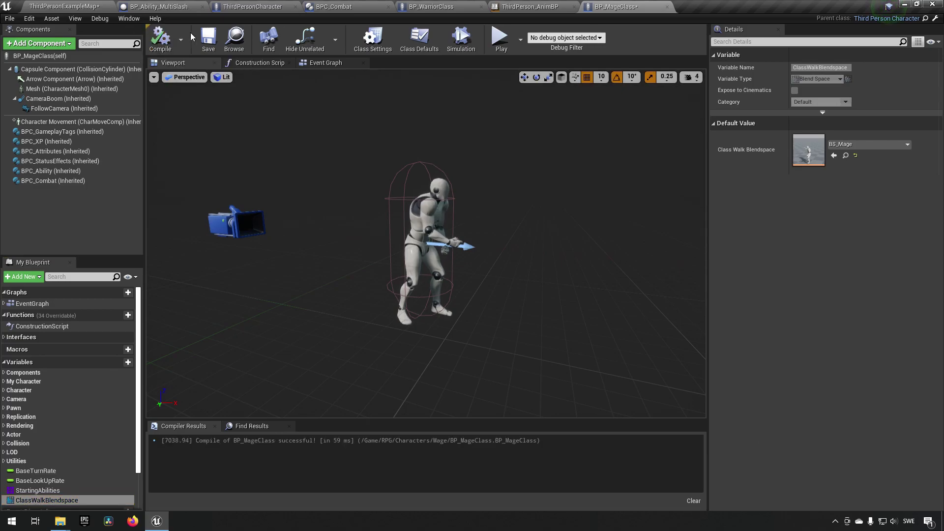
left_click(208, 39)
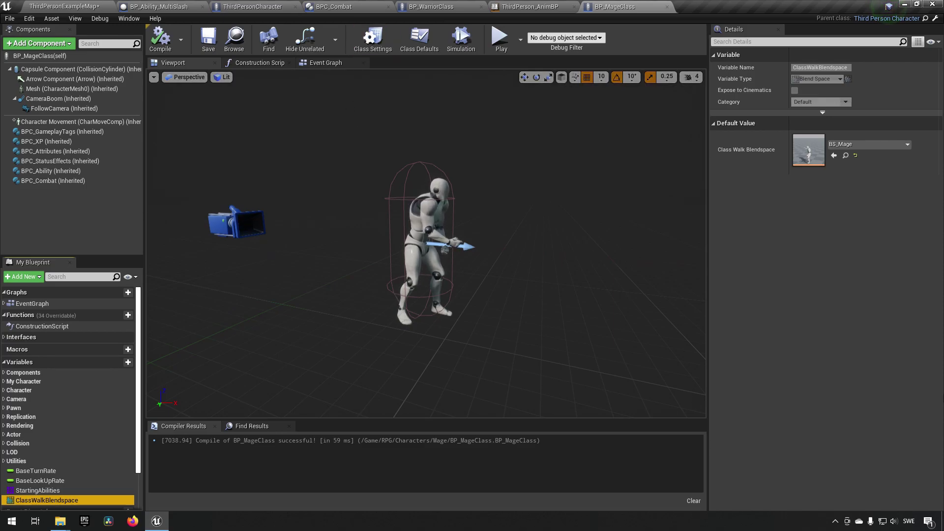
- Switch to ThirdPerson_AnimBP and add a variable named LocomotionBlendspace
left_click(545, 6)
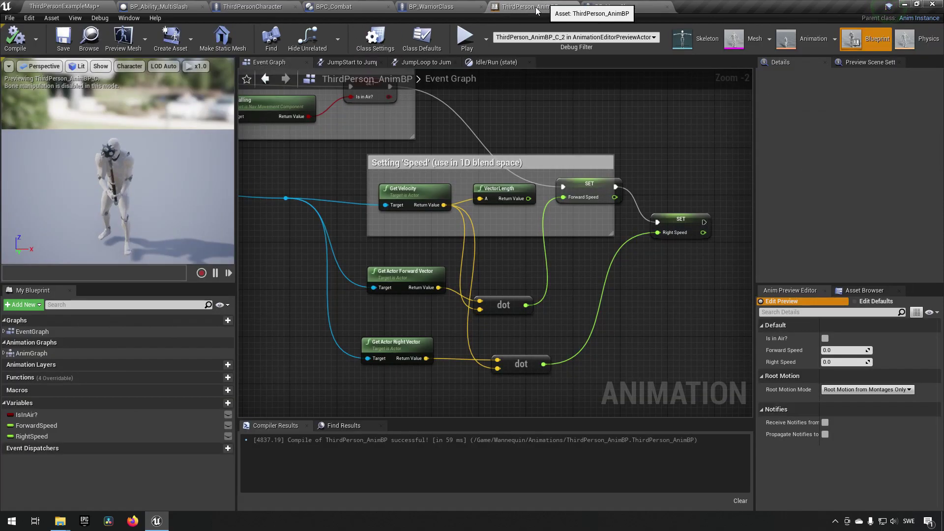
scroll(547, 279, "up", 2)
right_click_drag(547, 279, 664, 303)
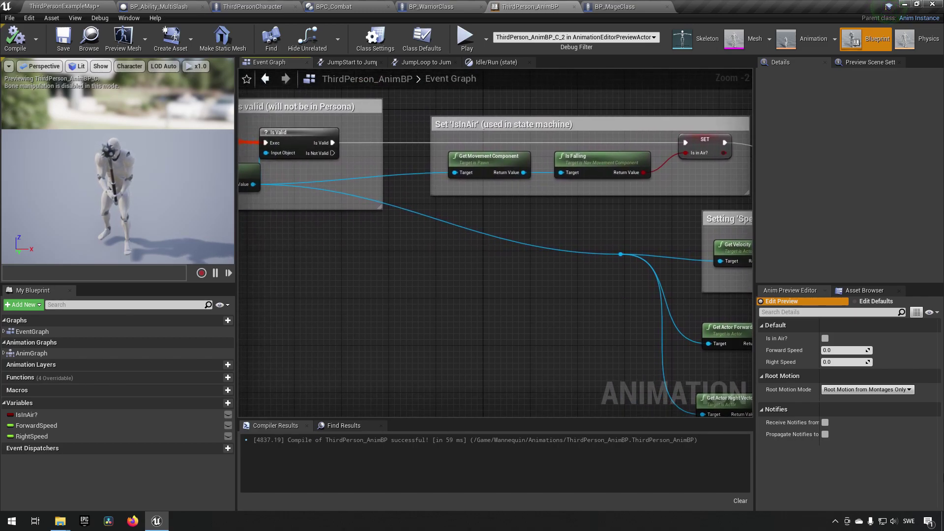
left_click(228, 403)
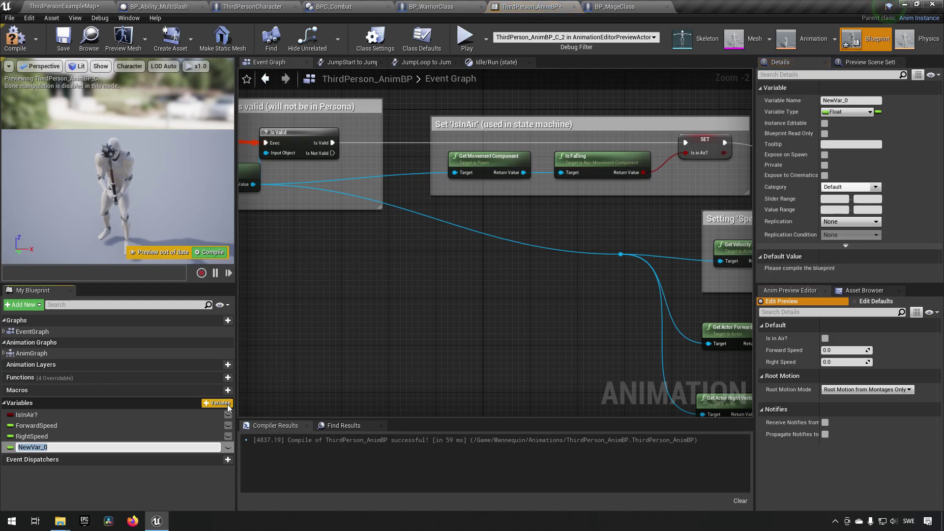
type("LocomotionBlendspace")
key("Return")
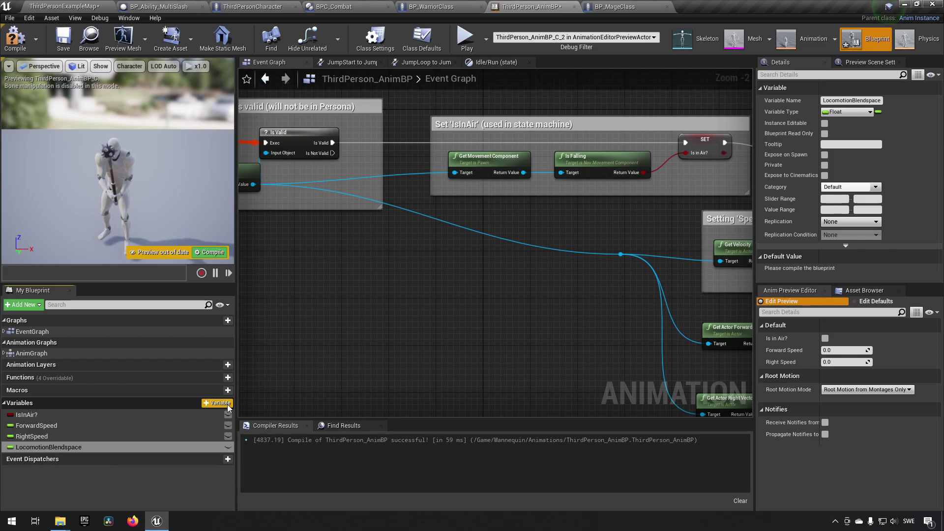
- Set the LocomotionBlendspace variable's type to a Blend Space object reference, and compile and save the animation Blueprint
left_click(859, 114)
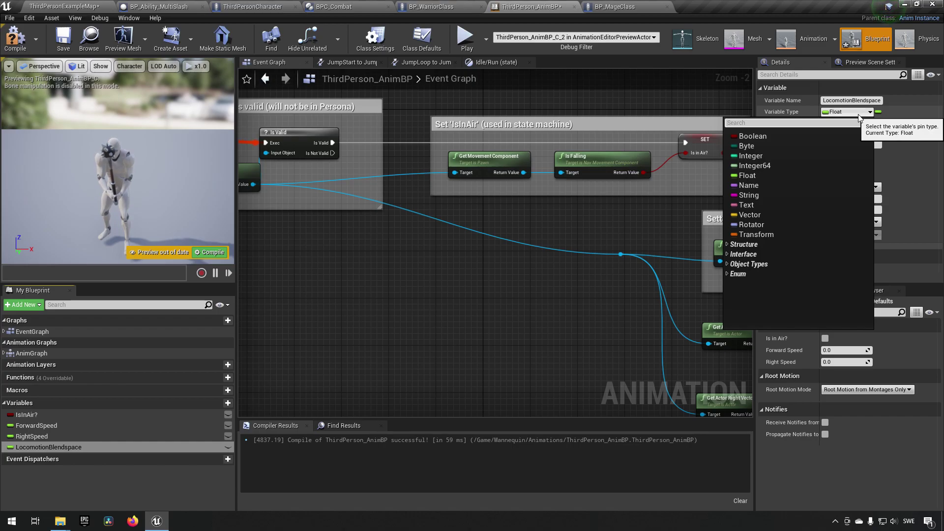
type("blendspace")
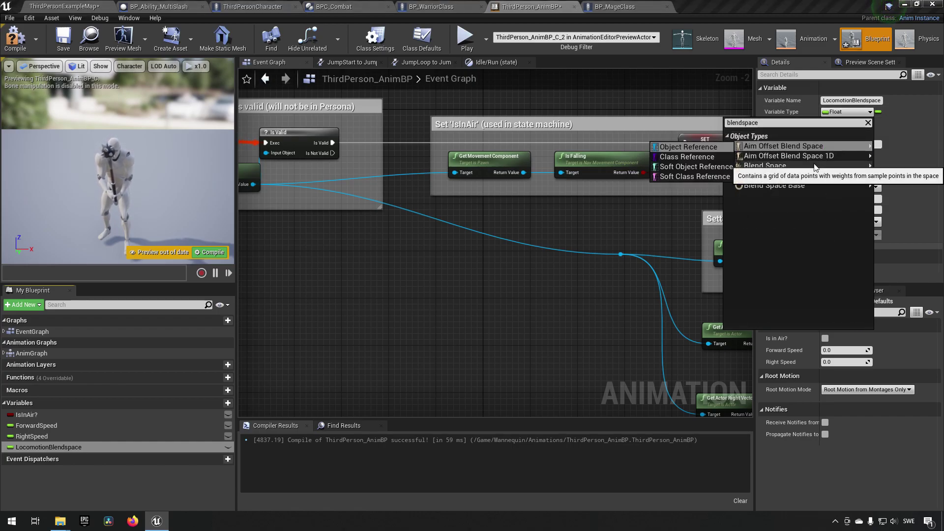
left_click(724, 168)
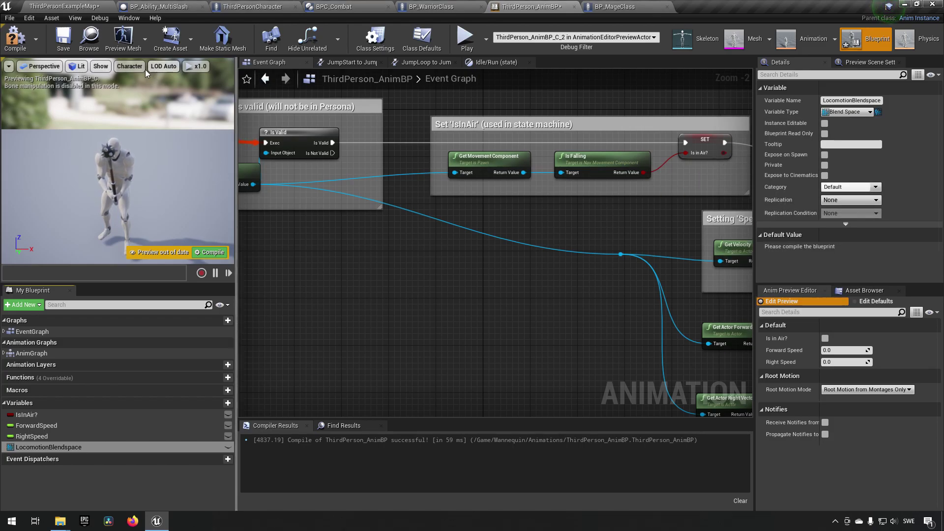
left_click(25, 44)
left_click(63, 40)
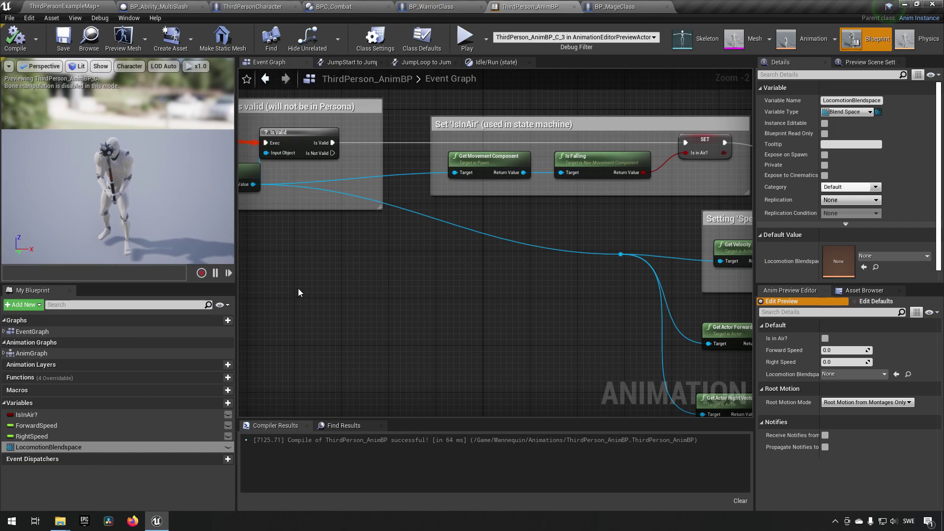
- Open the Idle/Run state inside the AnimGraph's Default state machine
double_click(39, 353)
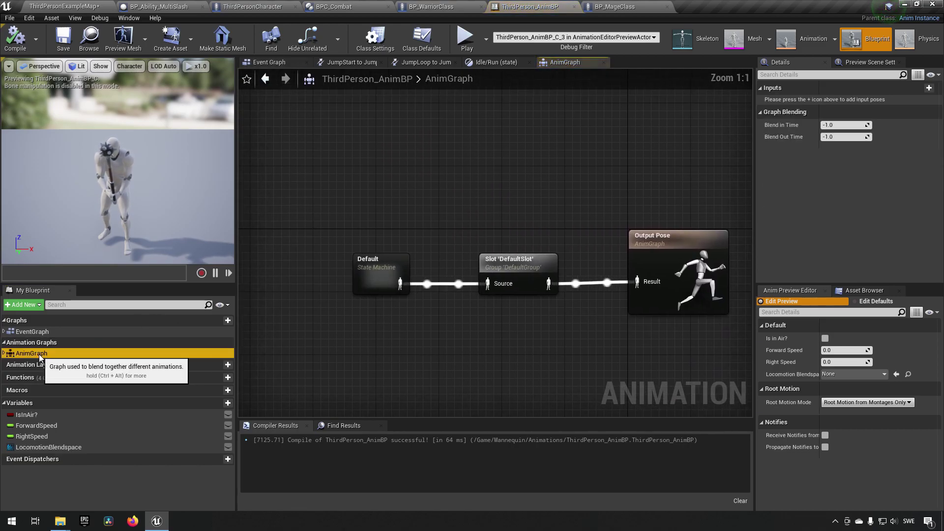
double_click(385, 288)
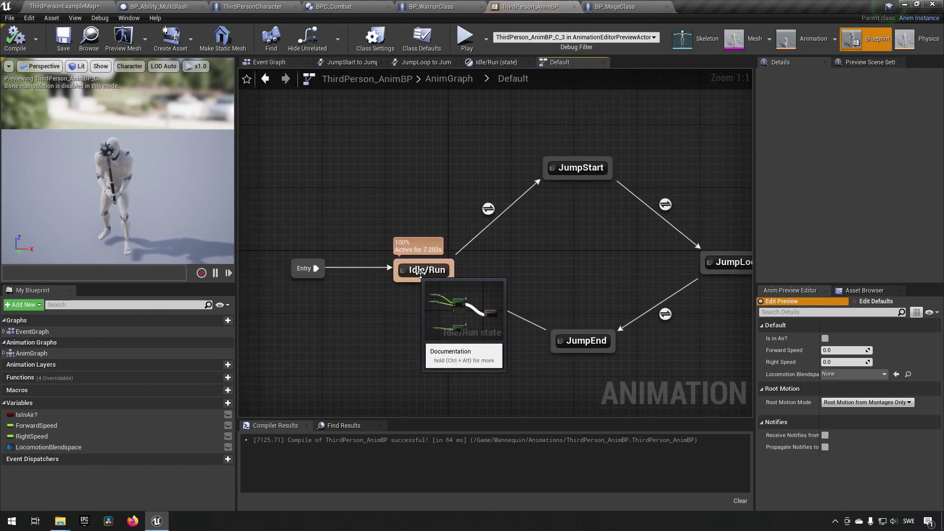
double_click(421, 271)
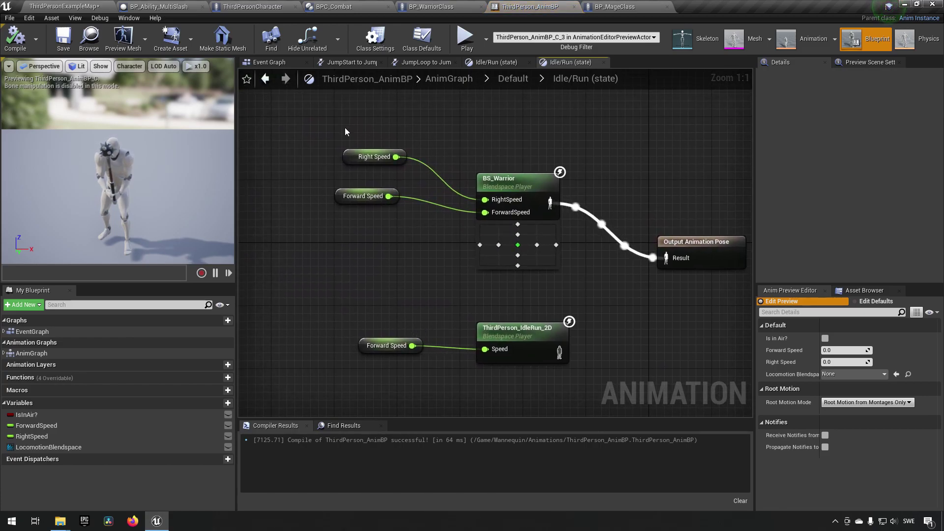
- Delete the unused ThirdPerson_IdleRun_2D blendspace player and its Forward Speed node from the Idle/Run state
left_click_drag(345, 132, 603, 290)
left_click_drag(329, 307, 555, 378)
key("Delete")
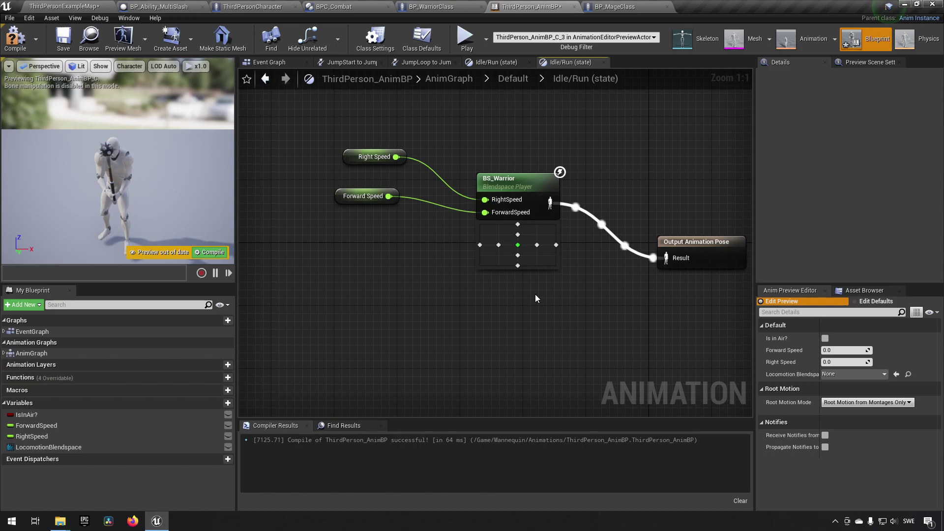
- Expose the BS_Warrior blendspace player's Blend Space as a pin, connect the LocomotionBlendspace variable to it, and compile and save
left_click(517, 180)
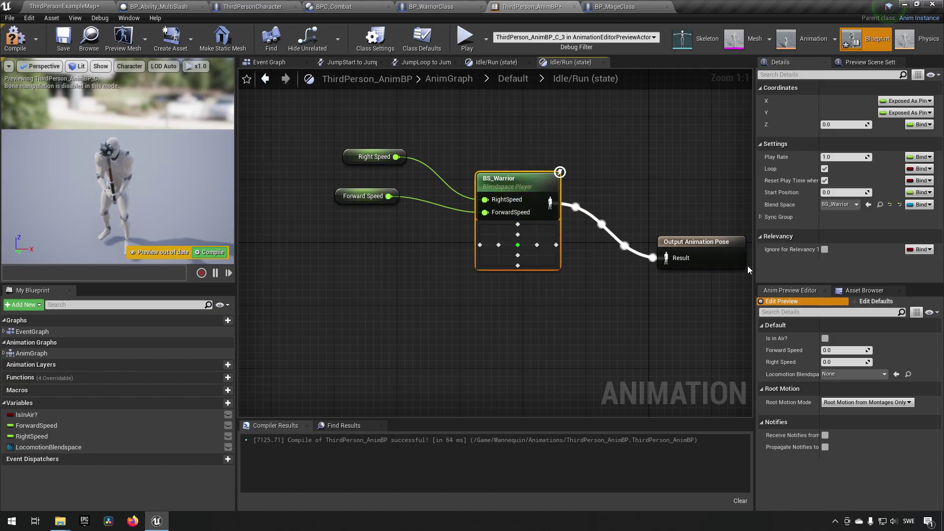
left_click(916, 206)
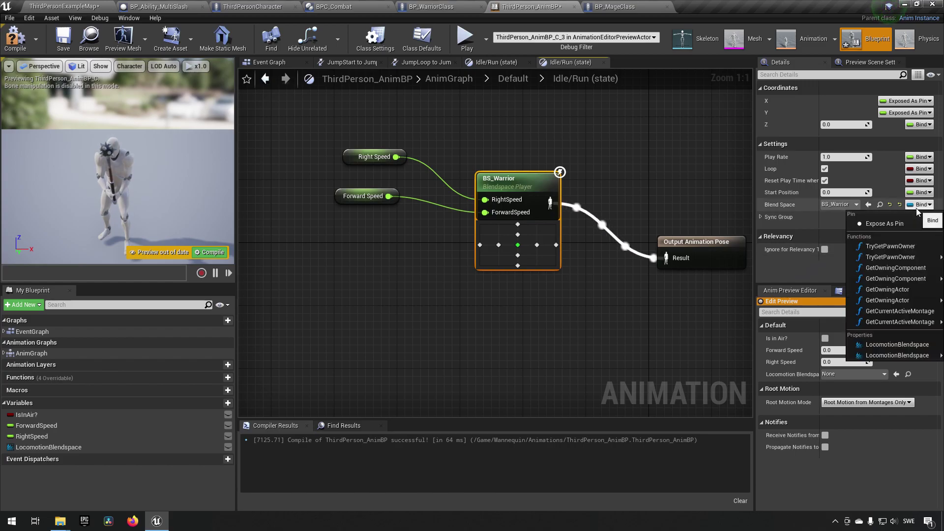
left_click(869, 230)
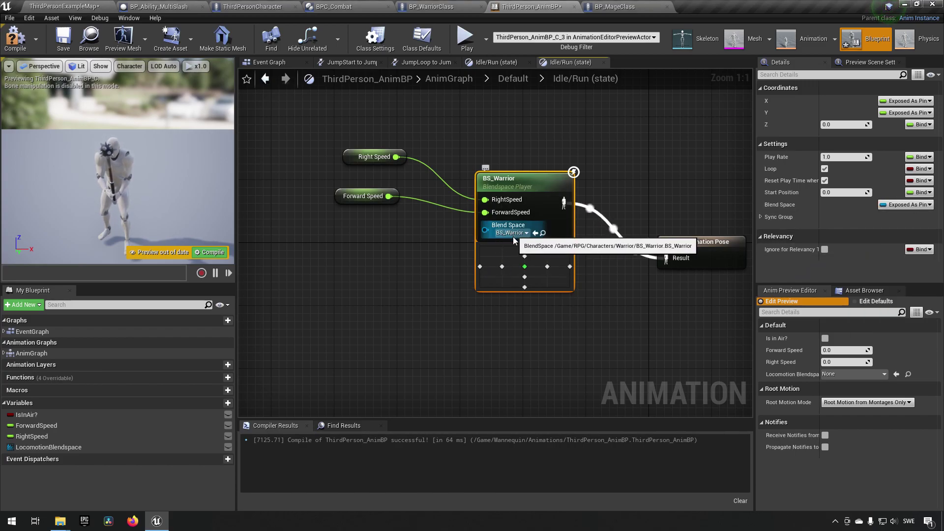
left_click_drag(48, 446, 485, 230)
left_click_drag(418, 236, 379, 244)
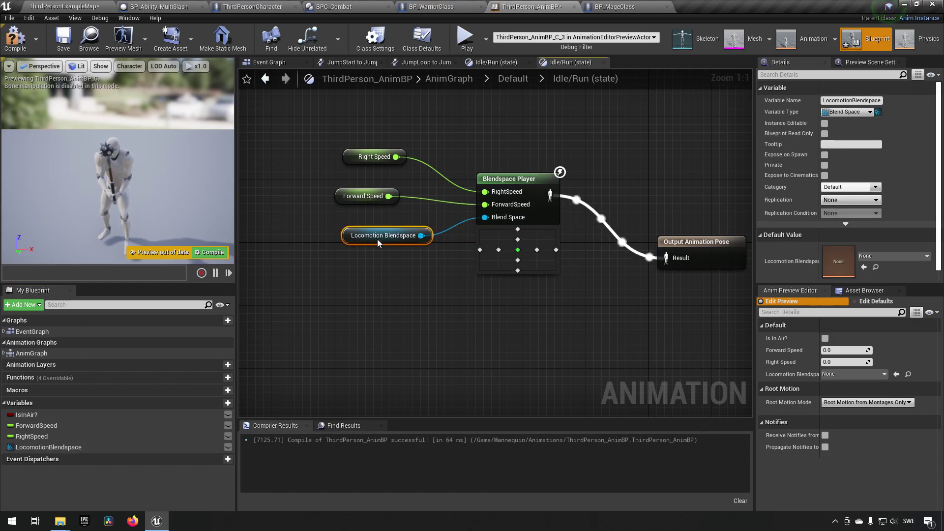
left_click(15, 39)
left_click(63, 38)
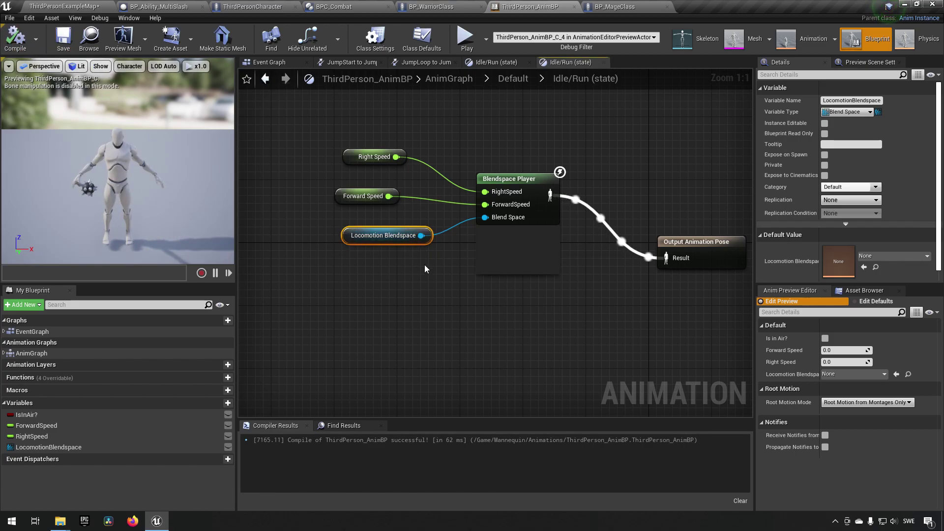
- Try assigning BS_Warrior as the preview value of LocomotionBlendspace and compiling the animation Blueprint
left_click(148, 447)
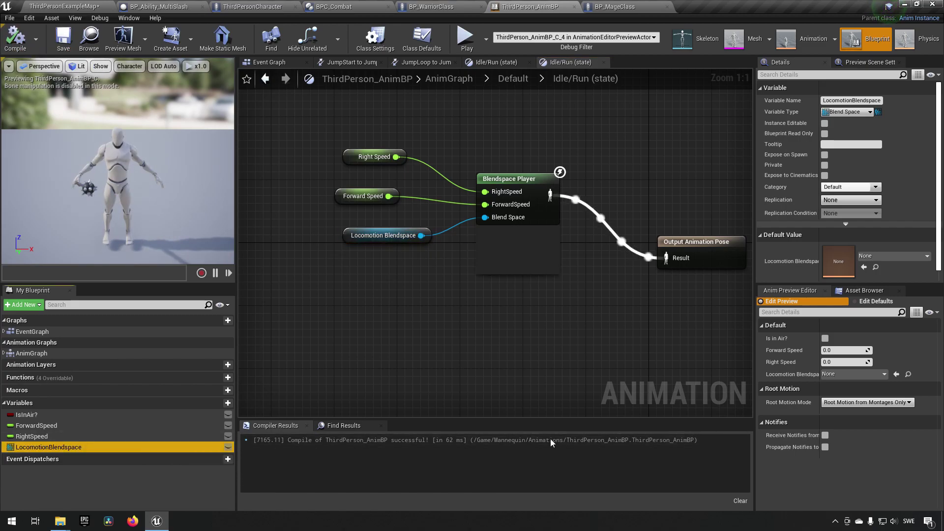
left_click(847, 375)
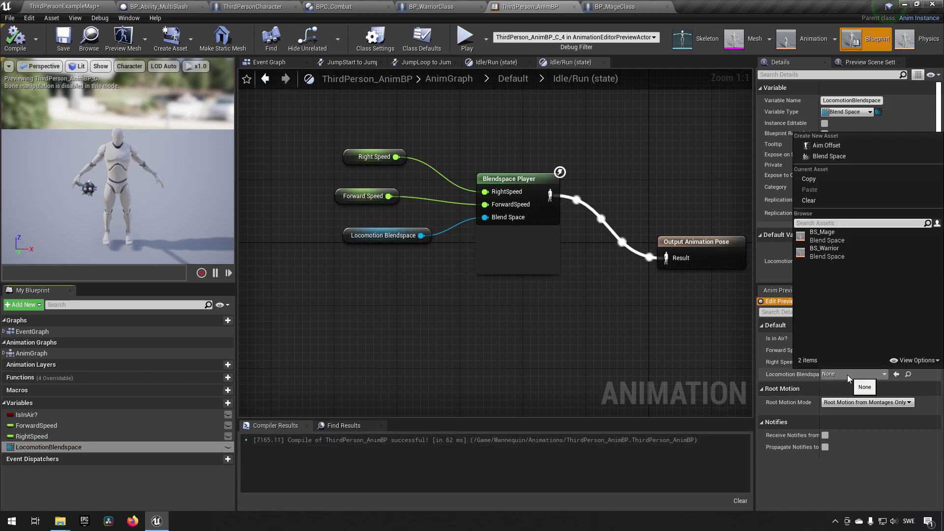
left_click(844, 251)
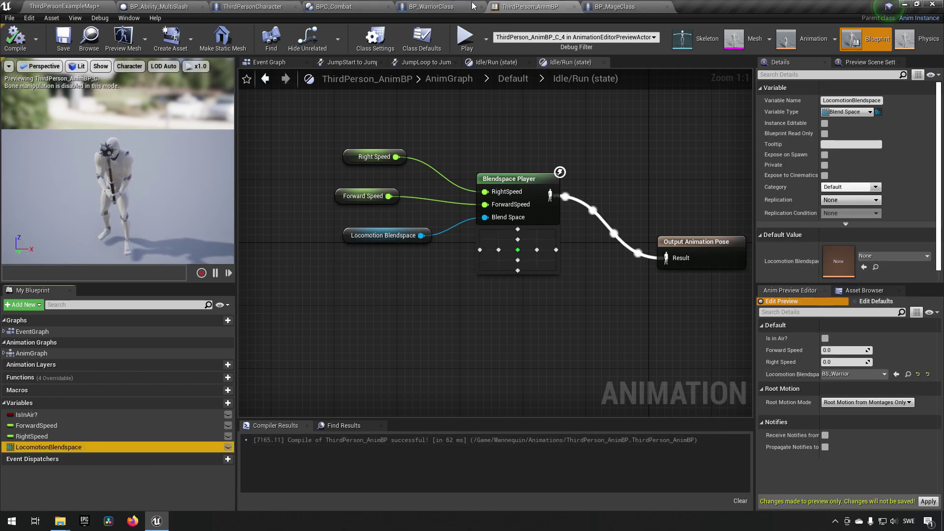
left_click(15, 37)
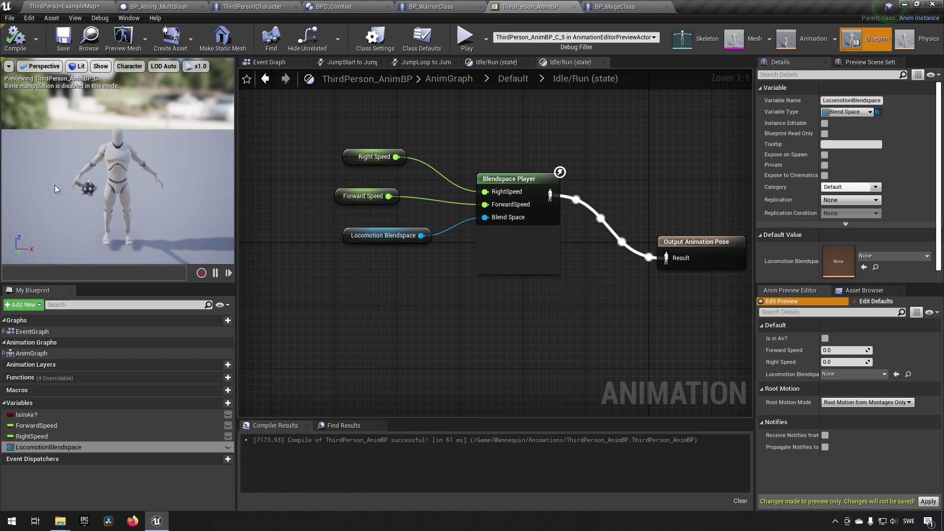
- Set the LocomotionBlendspace preview value to BS_Warrior, apply it to the defaults, and compile and save the animation Blueprint
left_click(852, 375)
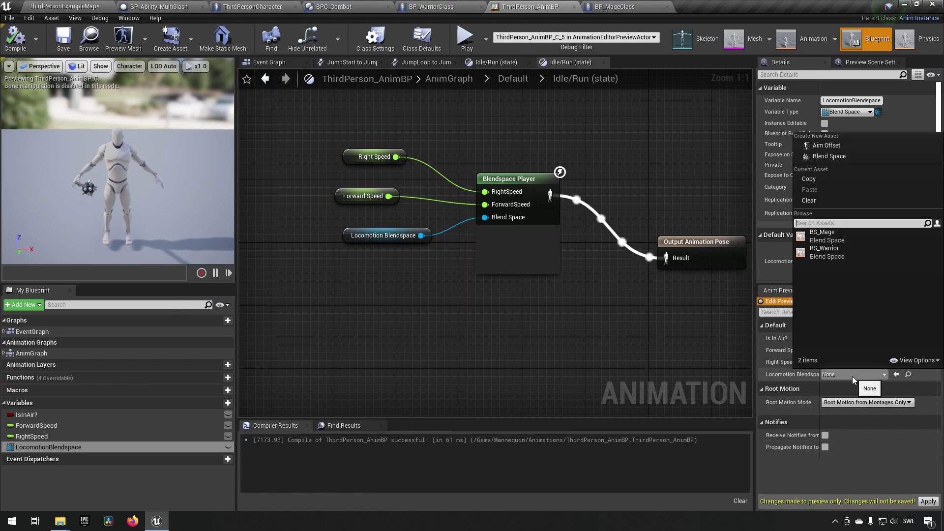
left_click(841, 249)
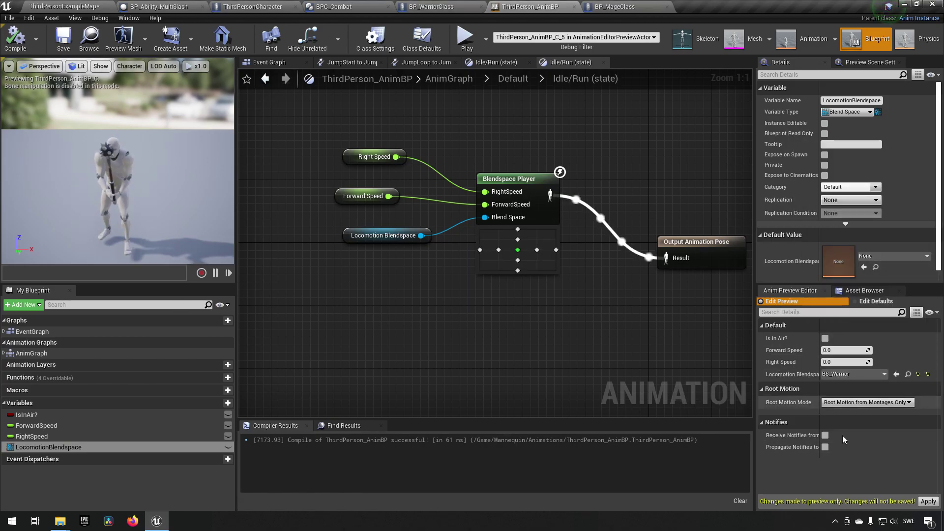
left_click(927, 501)
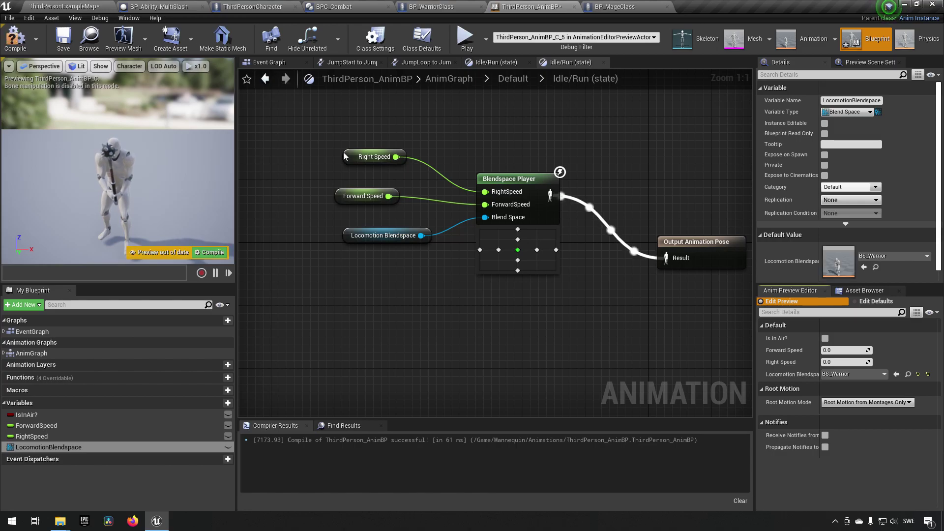
left_click(16, 39)
left_click(63, 39)
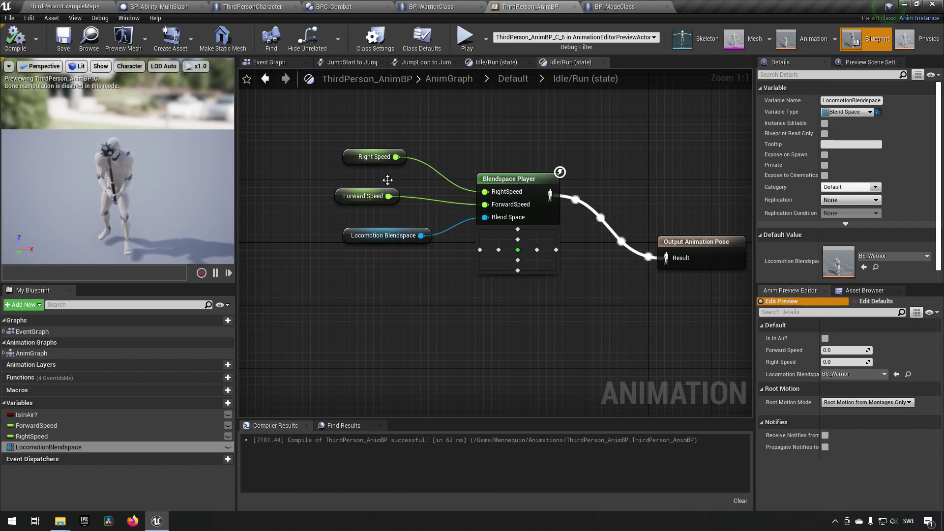
- Move the Blendspace Player and its three input variable nodes into line with the Output Animation Pose node
left_click_drag(335, 143, 566, 285)
left_click_drag(525, 192, 549, 254)
left_click(367, 299)
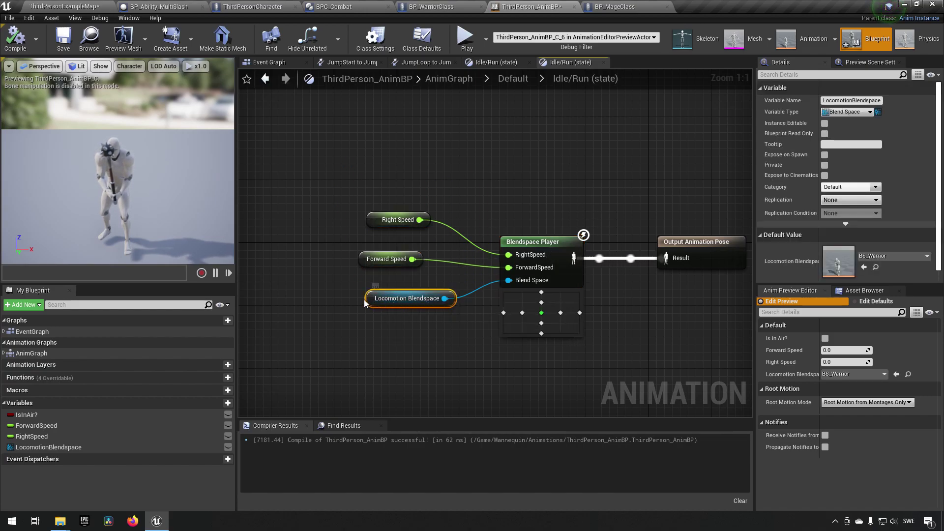
left_click_drag(317, 204, 589, 353)
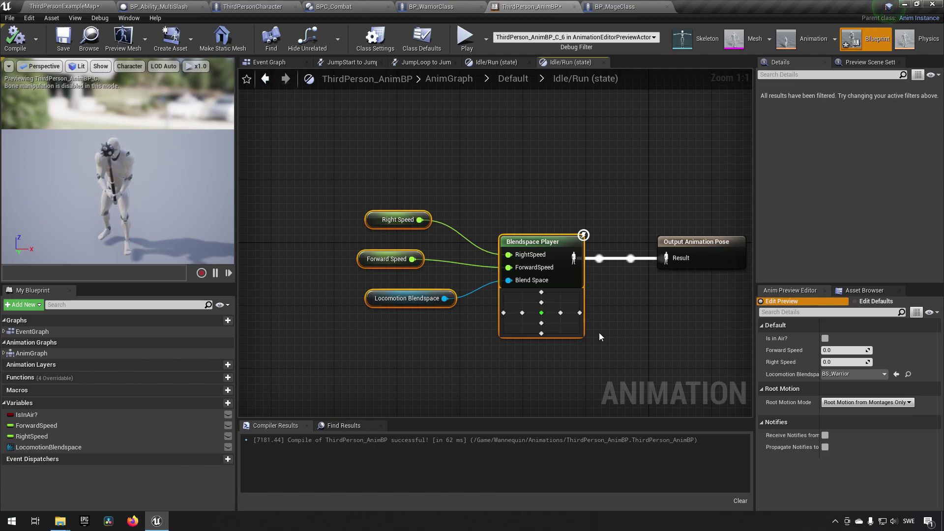
- In ThirdPersonCharacter's Event Graph, add a Mesh reference with a Get Anim Instance node above the Equip Weapon node
left_click(252, 6)
right_click_drag(402, 305, 316, 295)
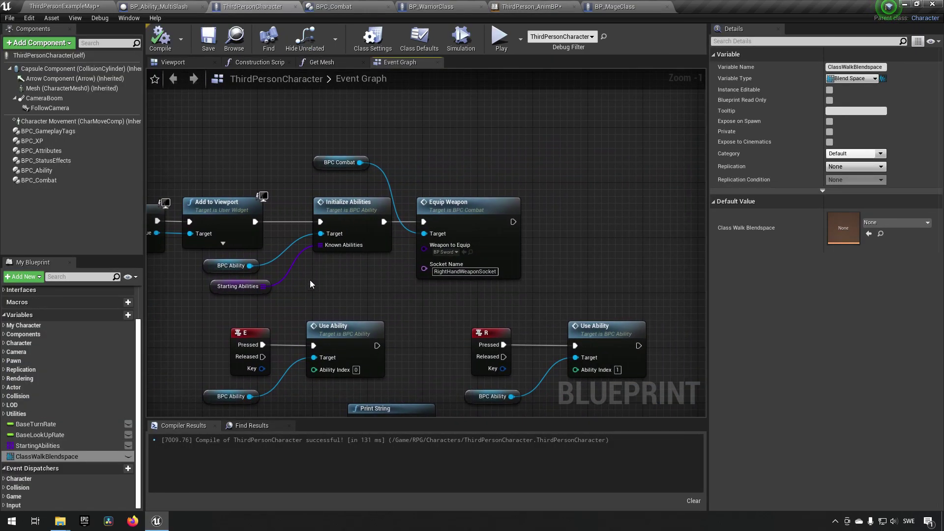
right_click_drag(447, 311, 407, 306)
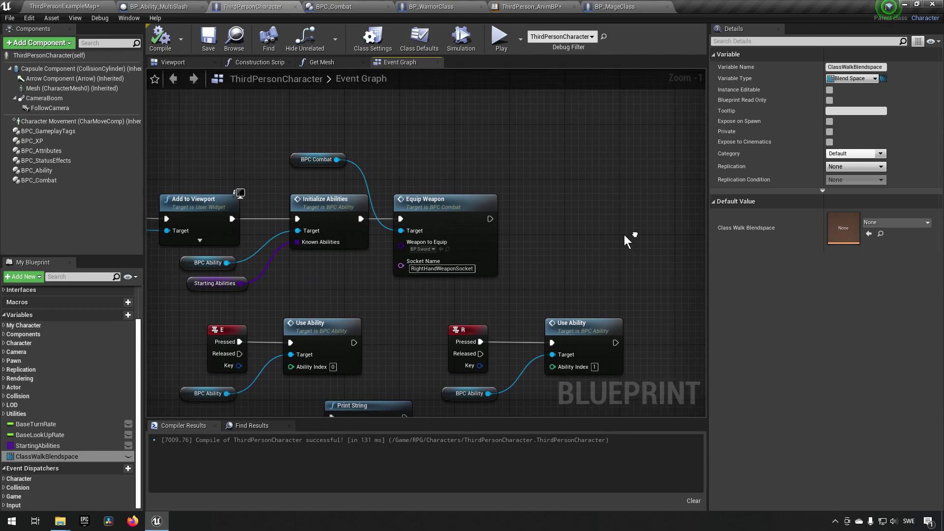
left_click_drag(74, 88, 485, 178)
type("get anim insta")
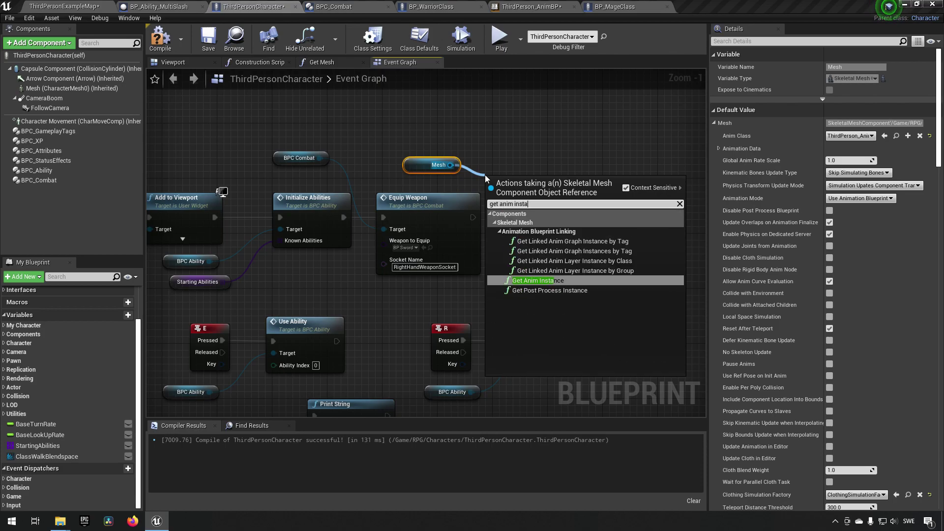
key("Return")
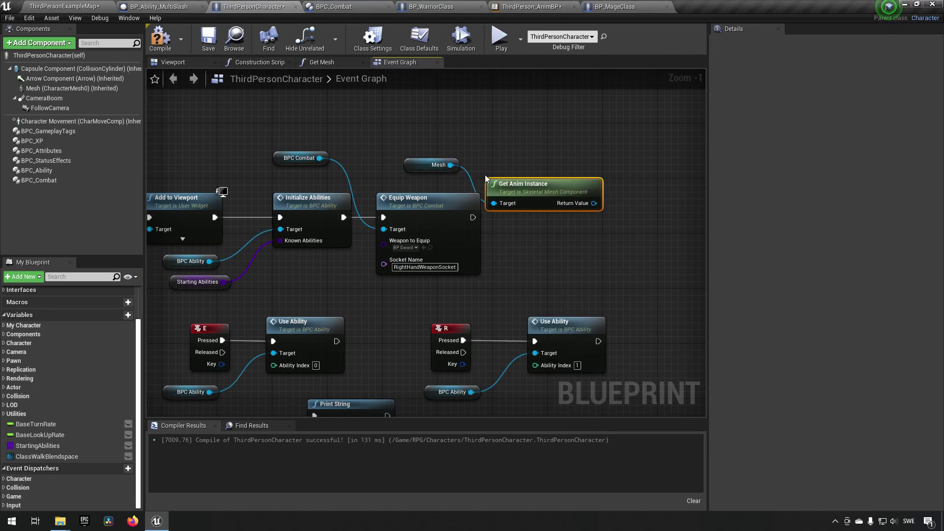
left_click_drag(526, 181, 511, 147)
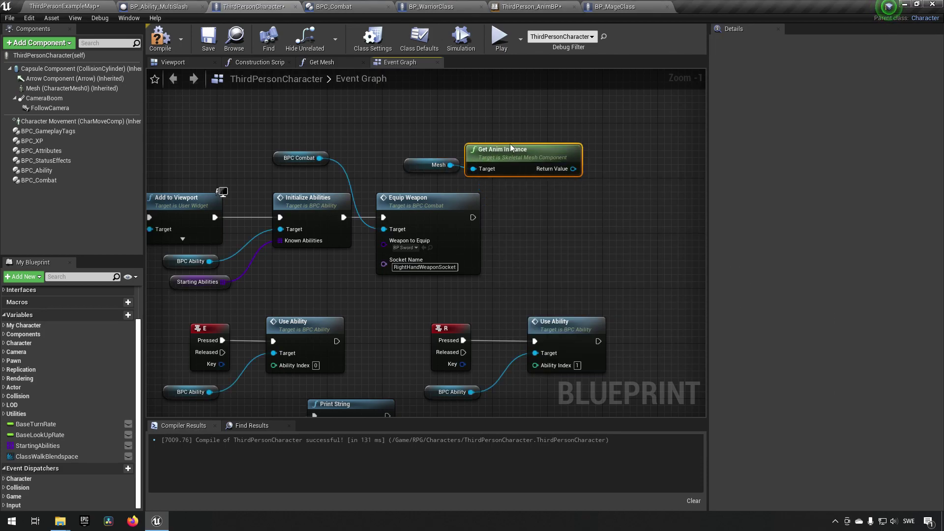
right_click_drag(553, 201, 458, 205)
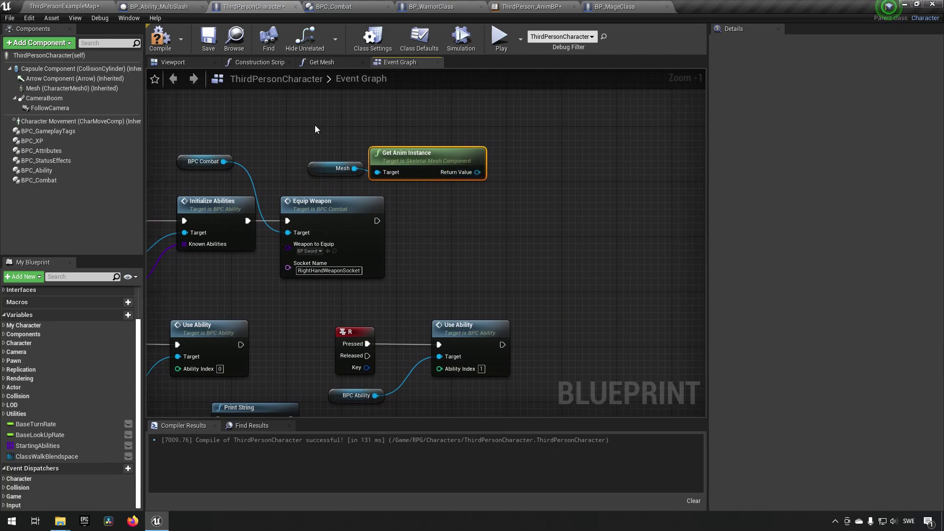
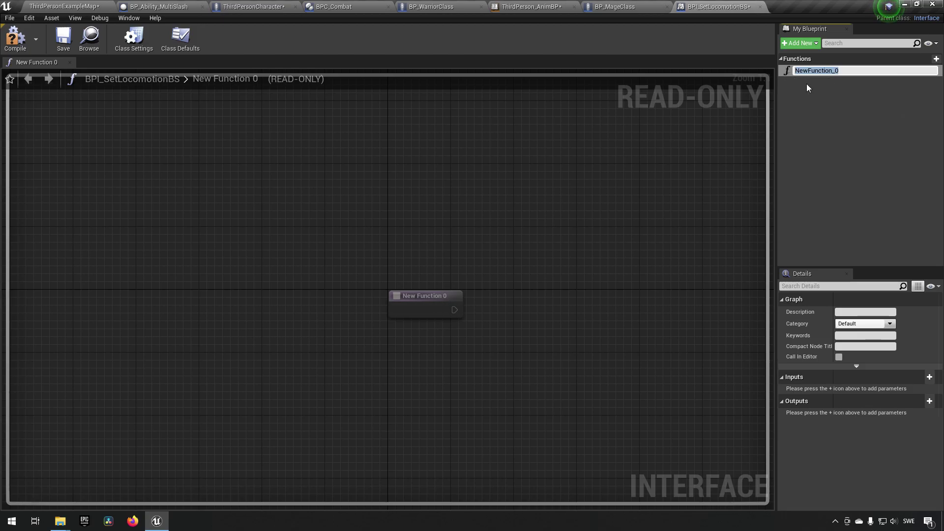
- Name the new function in BPI_SetLocomotionBS SetLocomotionBS and give it a Blend Space input named Blendspace
type("SetLocomotionBS")
key("Return")
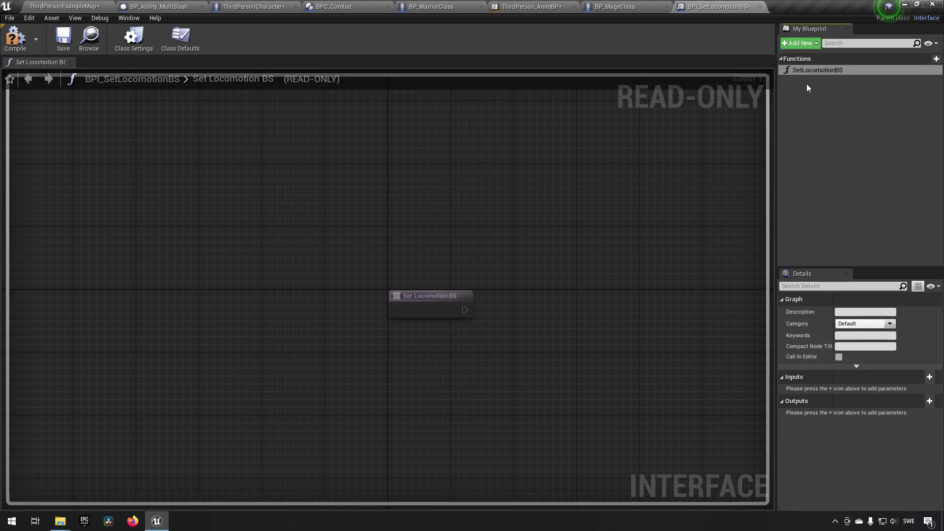
left_click(930, 377)
left_click(858, 391)
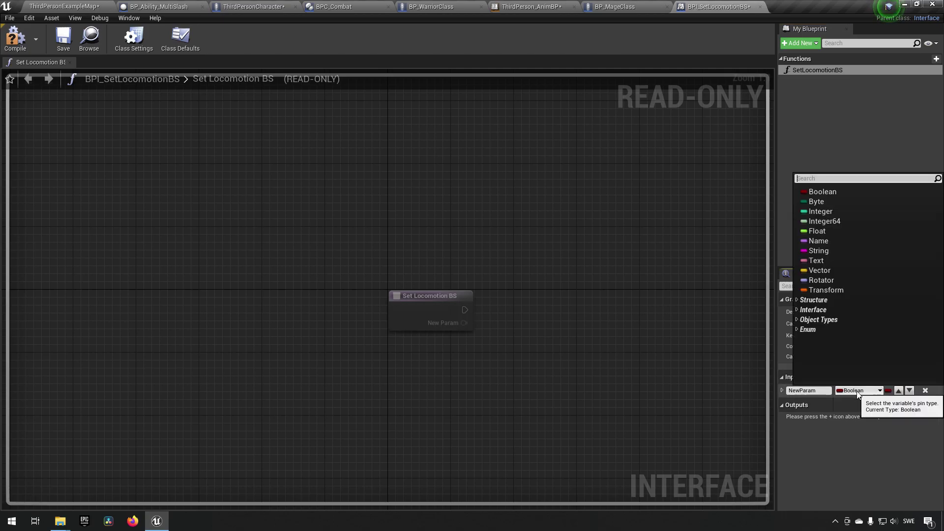
type("blendspace")
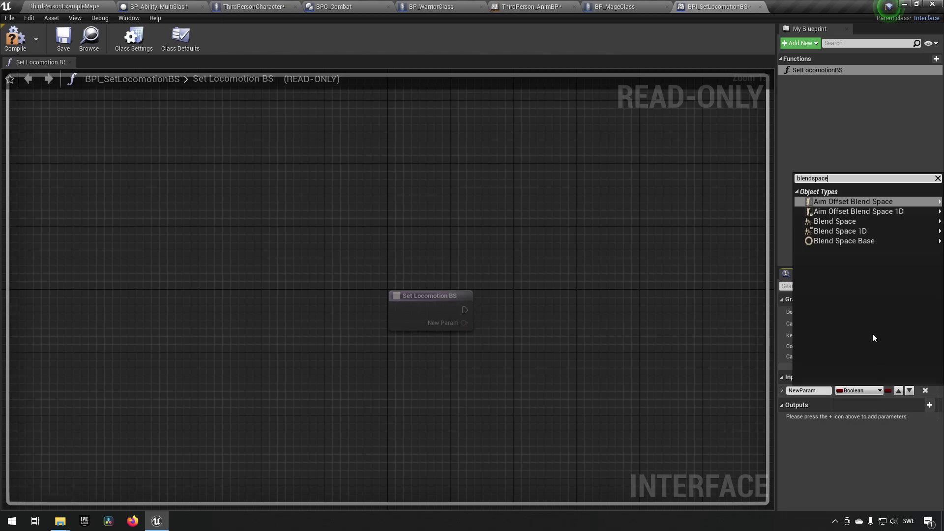
mouse_move(854, 221)
left_click(770, 227)
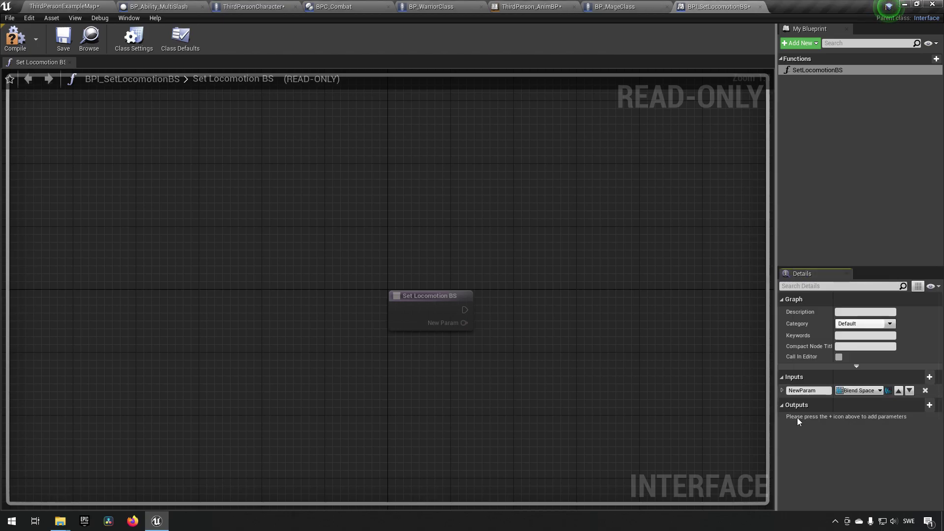
left_click(784, 389)
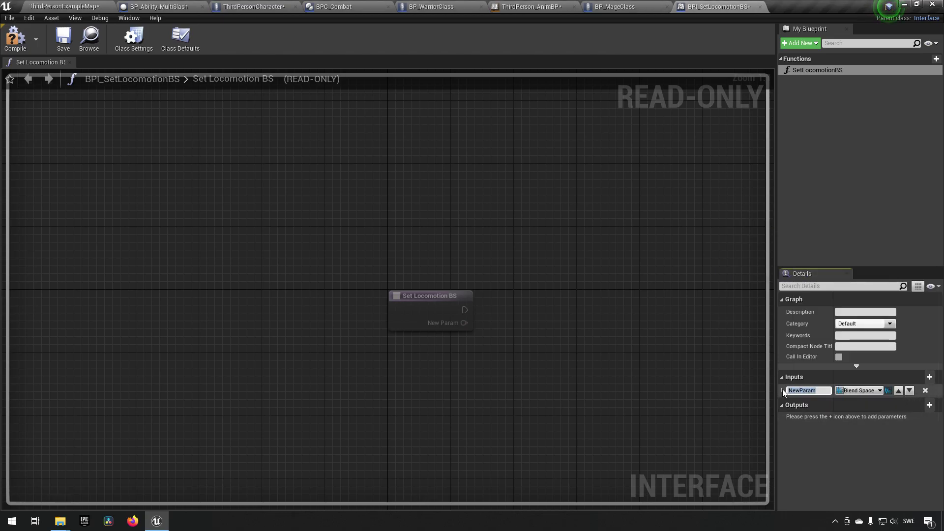
type("Blendspace")
key("Return")
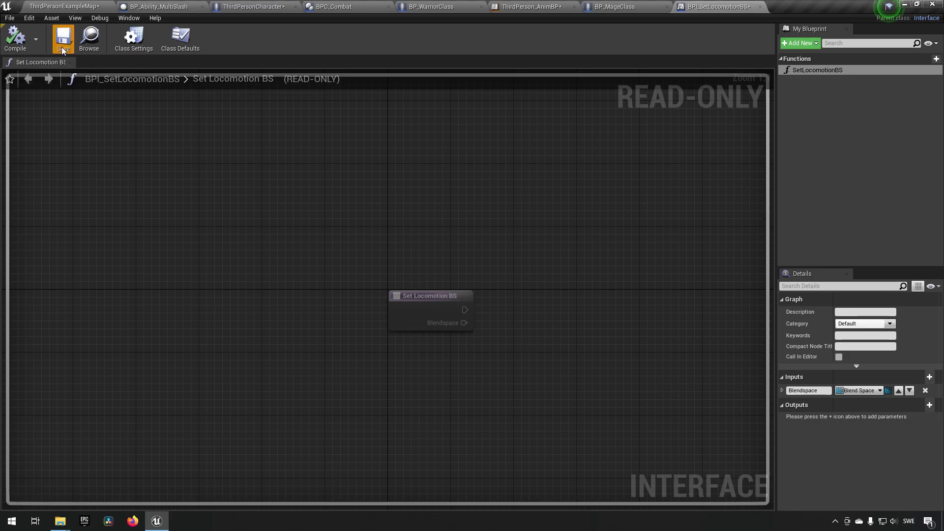
- Implement the BPI_SetLocomotionBS interface in ThirdPerson_AnimBP's class settings, and compile and save the Blueprint
left_click(521, 6)
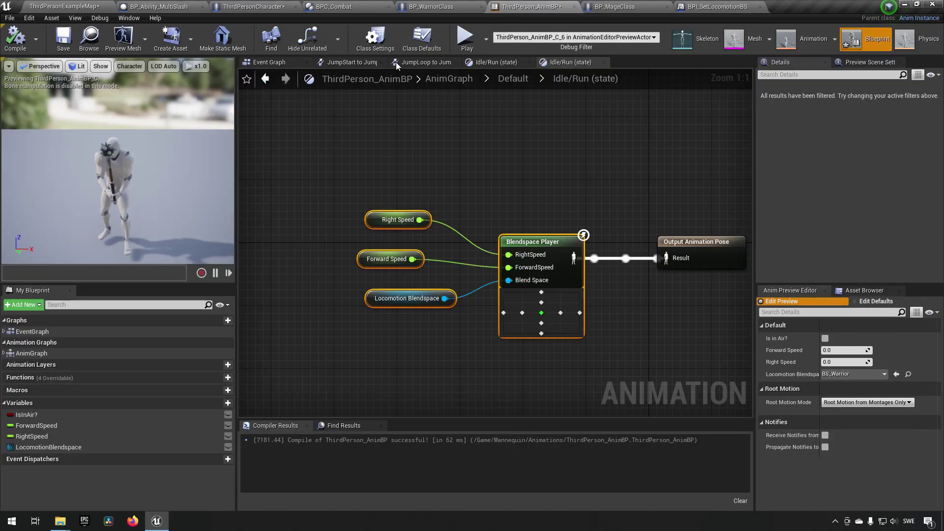
left_click(371, 52)
left_click(919, 158)
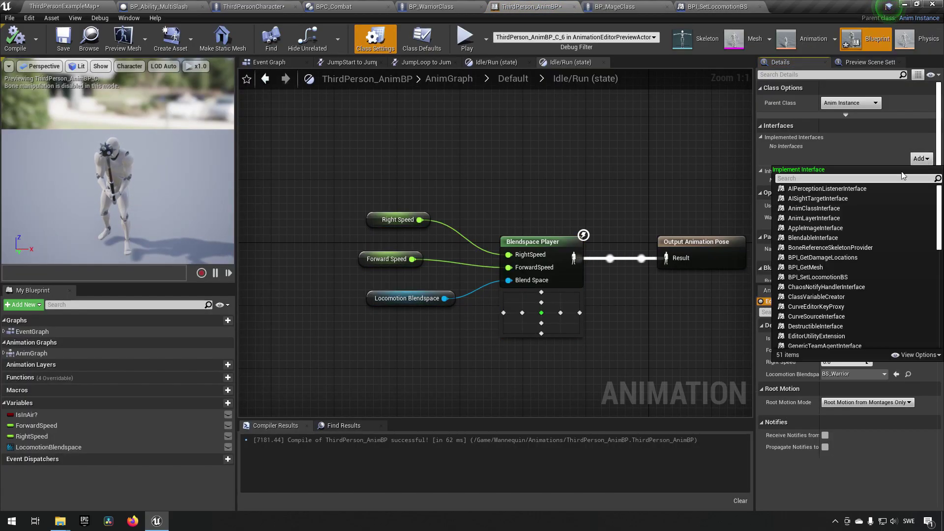
type("bpi")
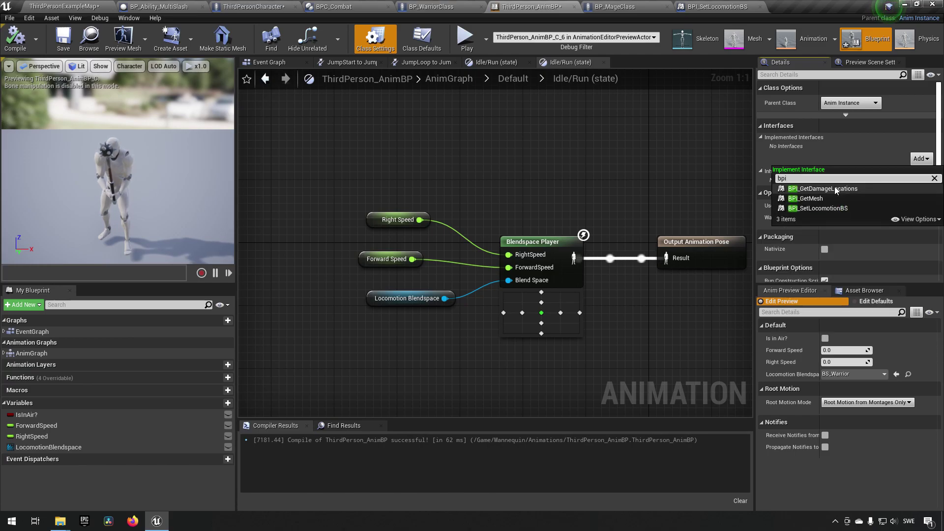
left_click(829, 209)
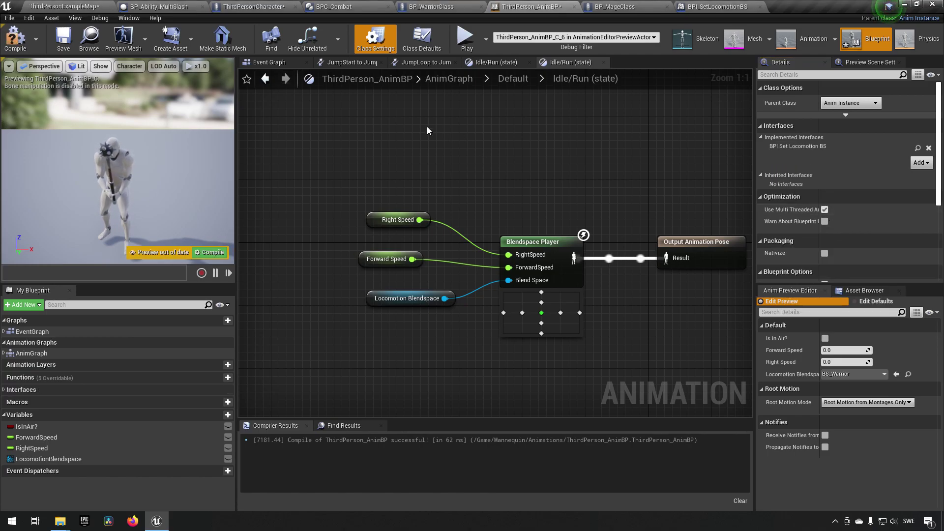
left_click(15, 38)
left_click(63, 38)
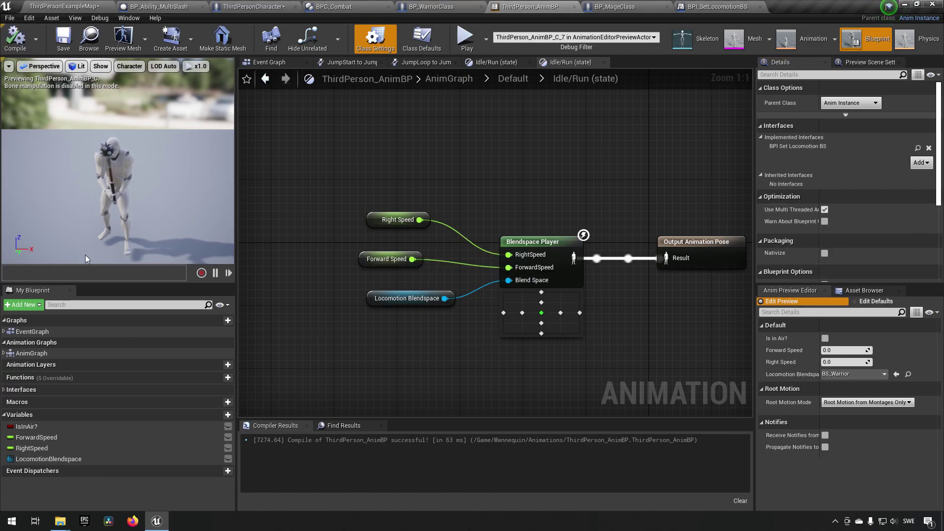
- Implement the Set Locomotion BS interface event in the Event Graph and run a LocomotionBlendspace setter from it
left_click(29, 390)
right_click(34, 400)
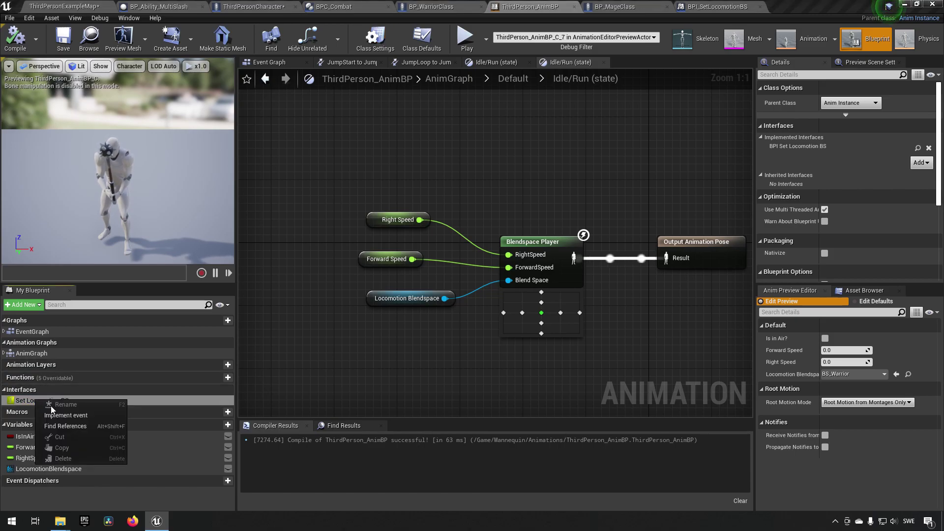
left_click(58, 414)
right_click_drag(589, 326, 449, 304)
left_click_drag(49, 469, 505, 246)
left_click(499, 251)
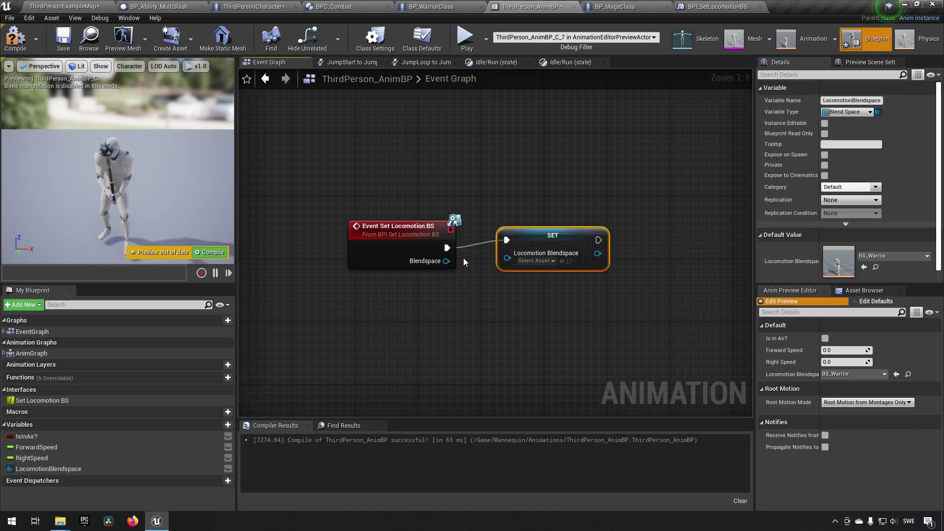
- Connect the event's Blendspace output to the Locomotion Blendspace setter, and compile and save ThirdPerson_AnimBP
left_click_drag(447, 261, 515, 255)
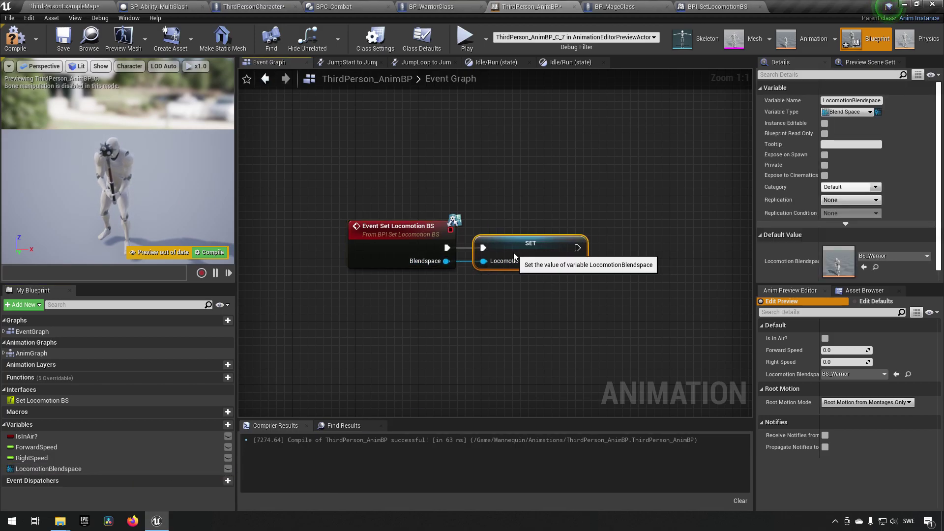
left_click(15, 37)
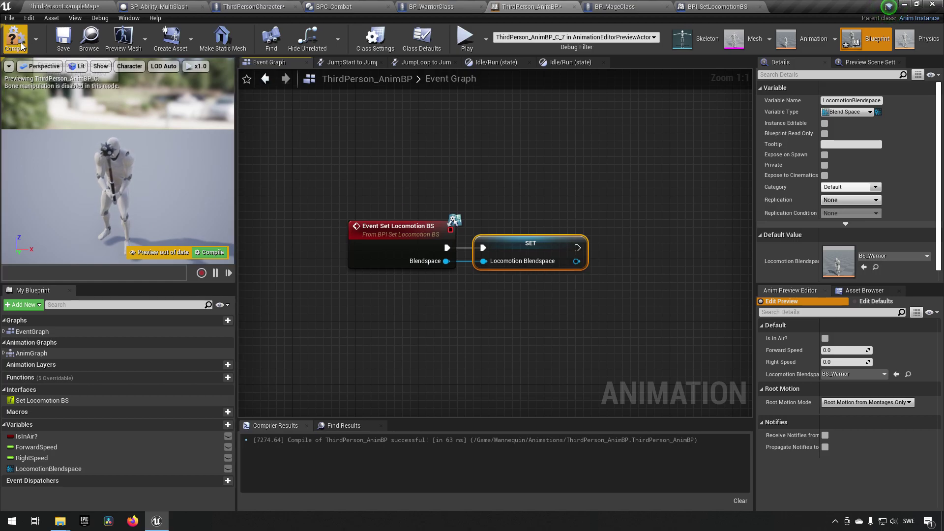
left_click(58, 47)
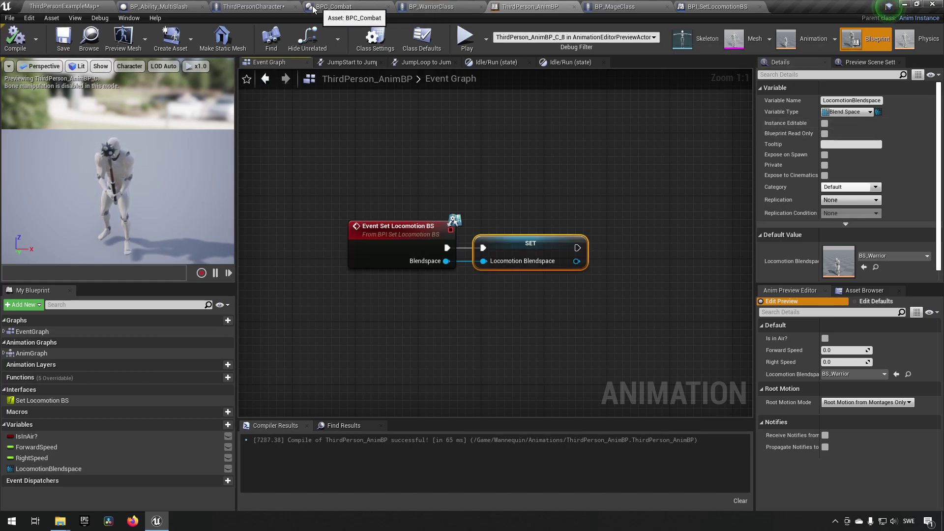
- In ThirdPersonCharacter, add a Set Locomotion BS message targeting Get Anim Instance's return value and run it after Equip Weapon
left_click(276, 6)
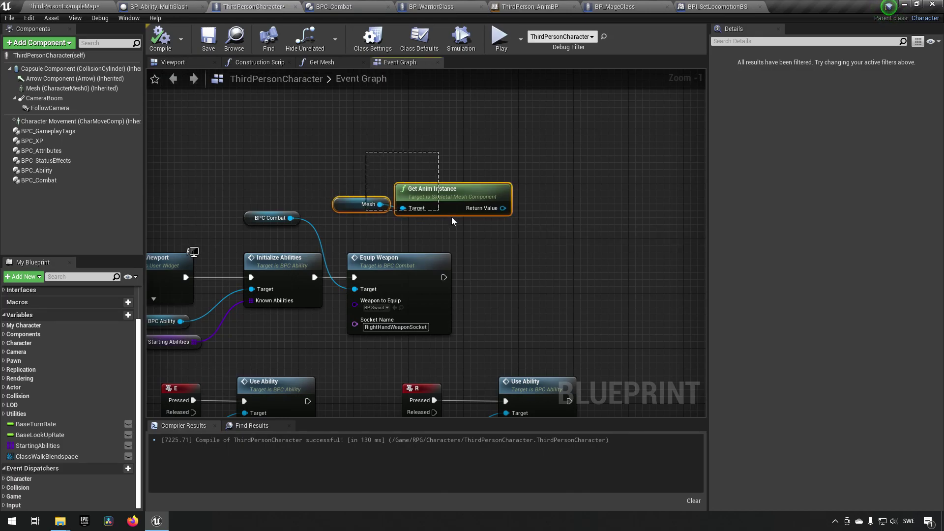
left_click_drag(502, 208, 533, 238)
type("set")
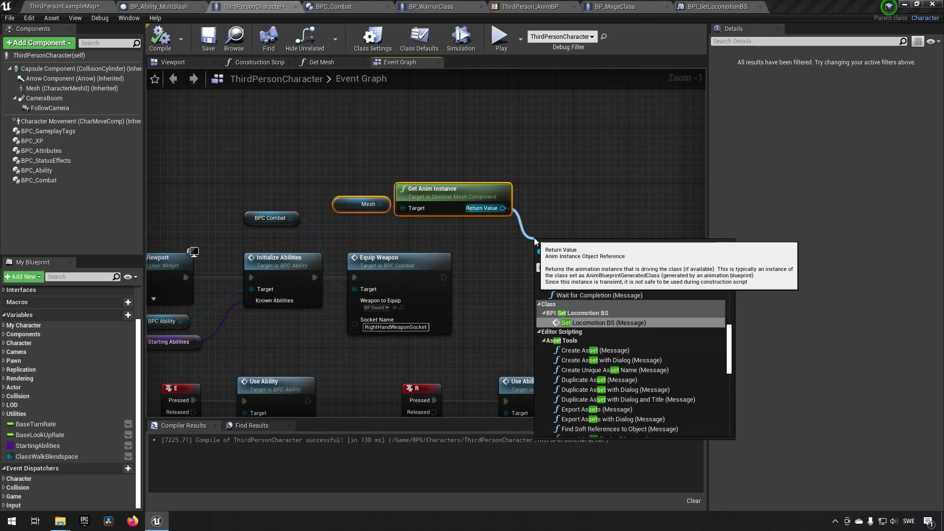
type(" loco")
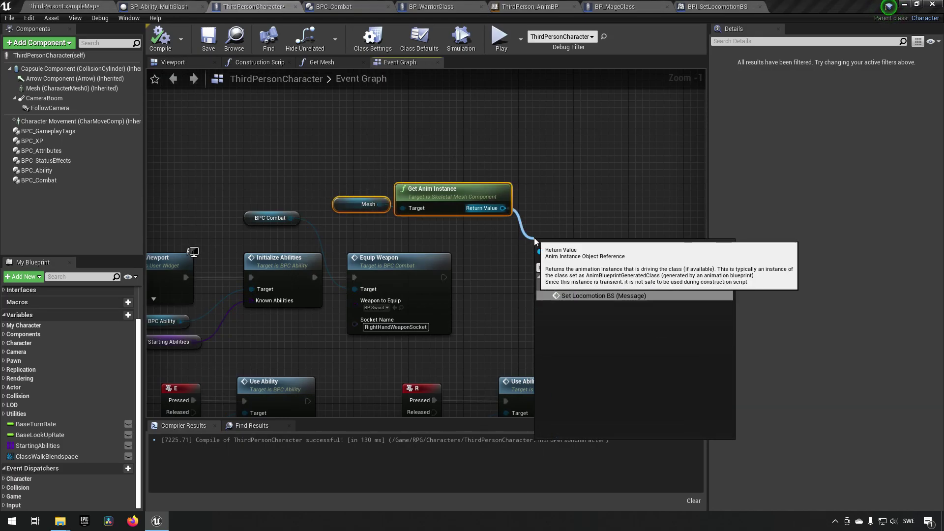
key("Return")
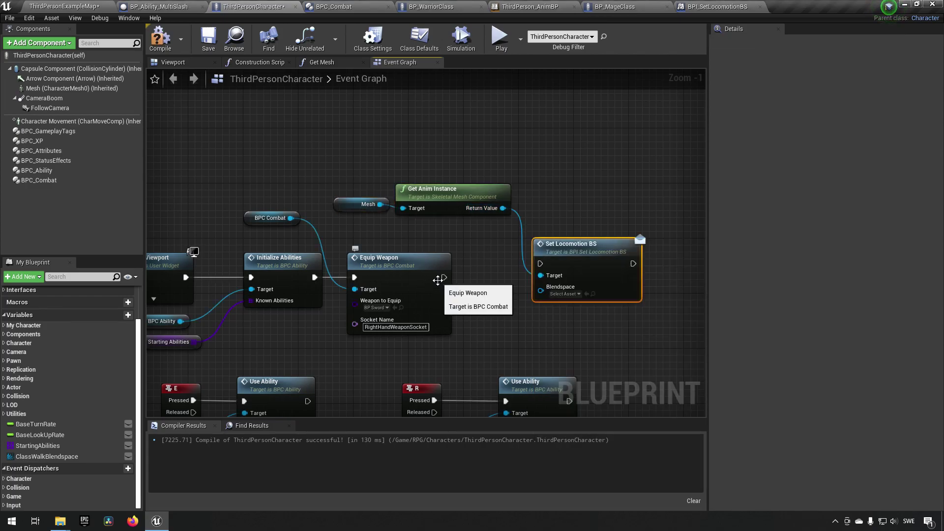
left_click_drag(444, 277, 550, 263)
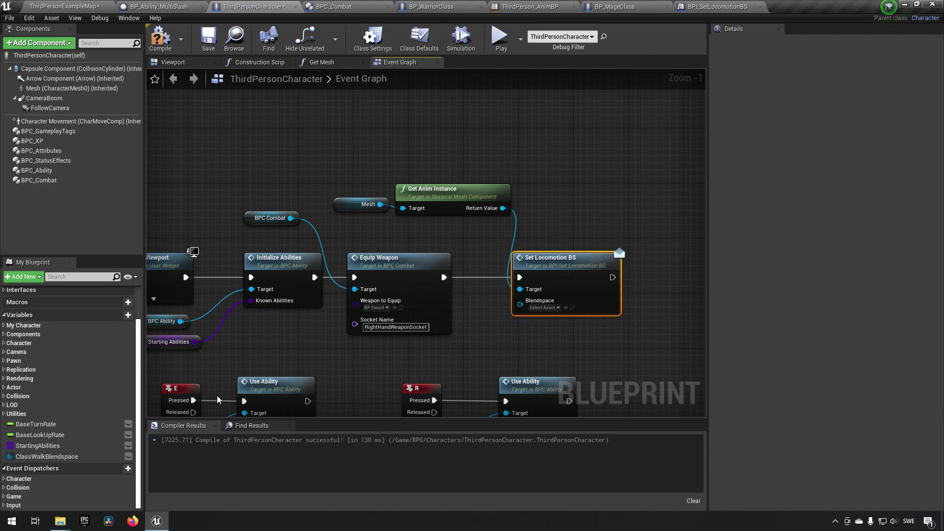
- Feed the ClassWalkBlendspace variable into Set Locomotion BS's Blendspace input, and compile and save ThirdPersonCharacter
left_click_drag(82, 456, 521, 301)
left_click_drag(449, 347, 442, 360)
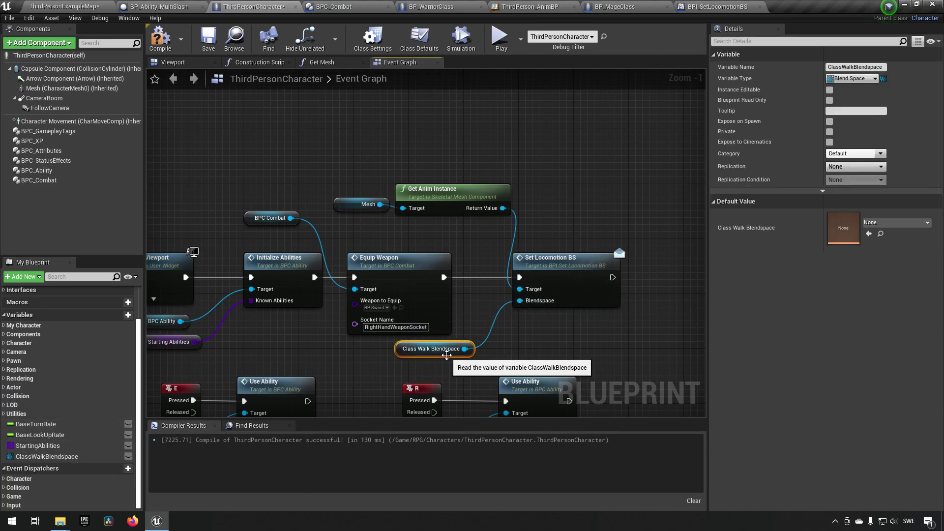
left_click(207, 39)
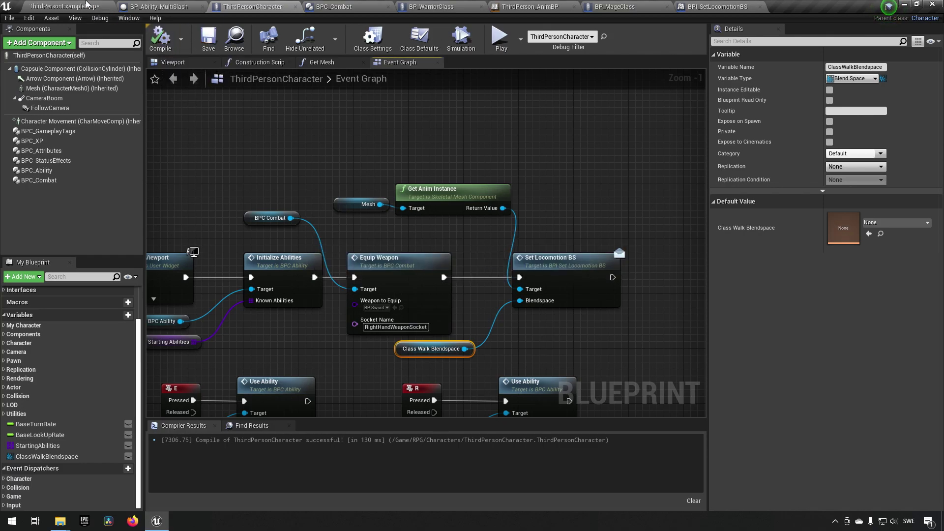
- Play-test ThirdPersonExampleMap briefly to check the character's pose, and stop the session
left_click(64, 6)
left_click(559, 39)
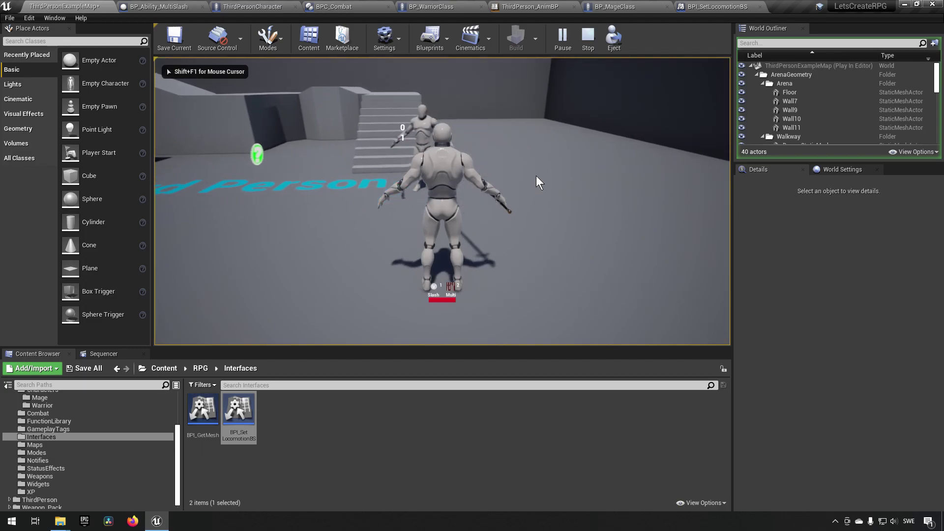
key("Escape")
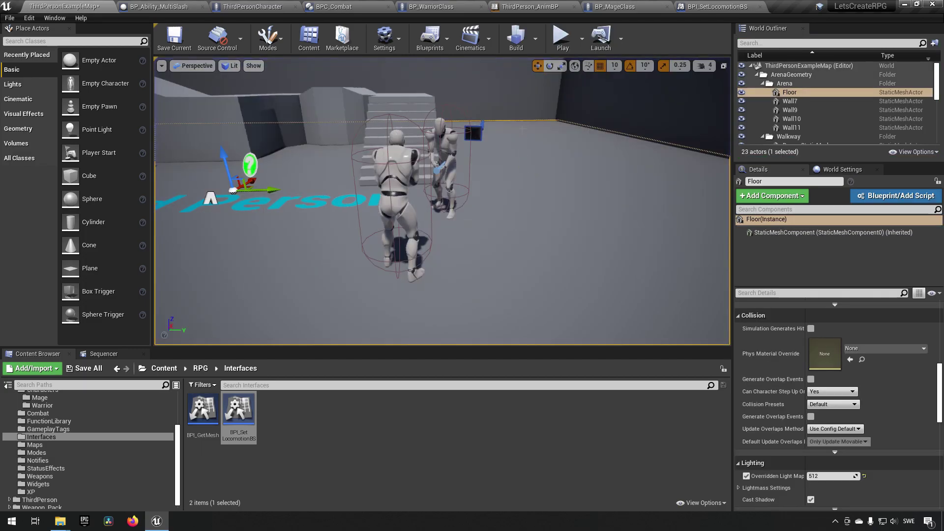
- Replace the placed ThirdPersonCharacter actor with BP_WarriorClass and filter its details for "poss" to bring up the auto-possess settings
left_click(392, 182)
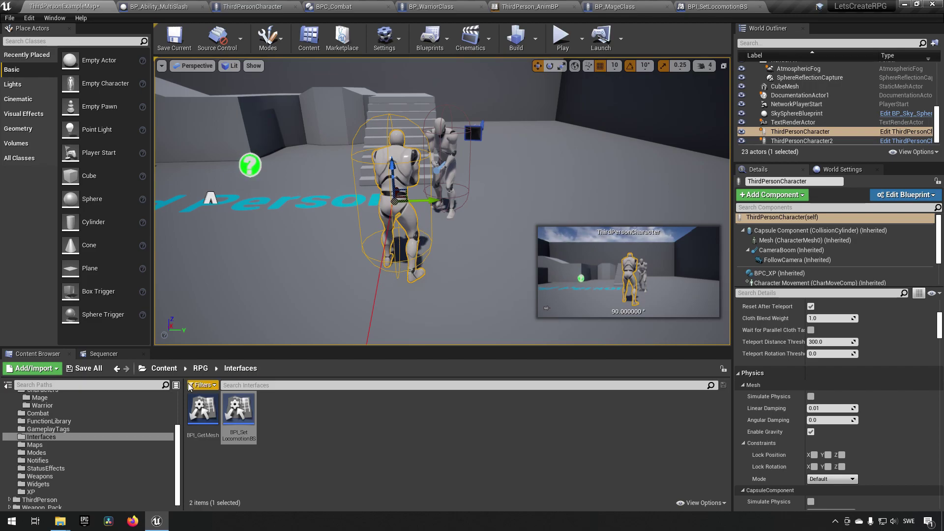
scroll(74, 420, "up", 3)
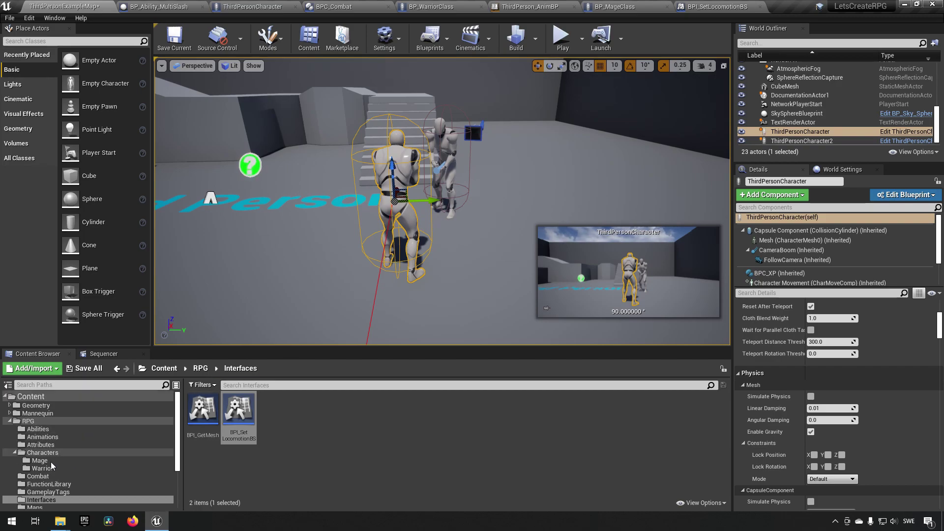
left_click(47, 469)
left_click(203, 411)
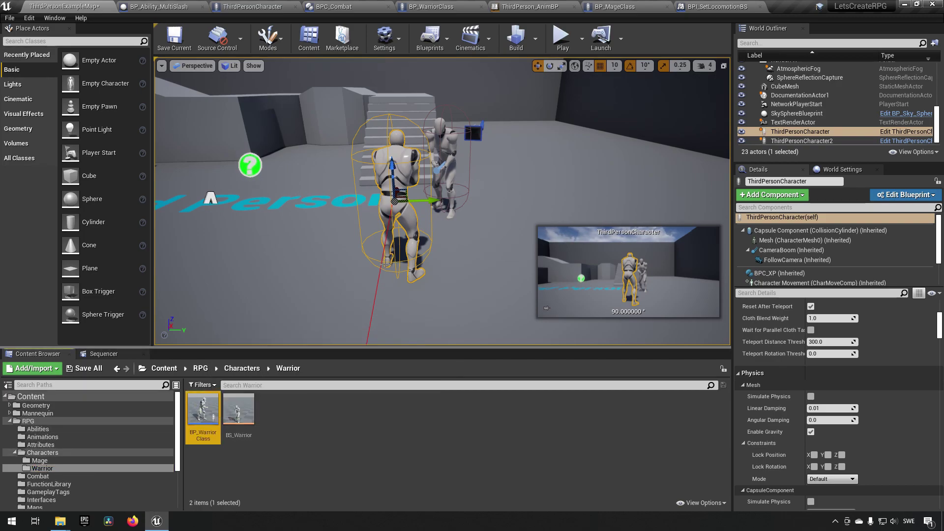
right_click(401, 157)
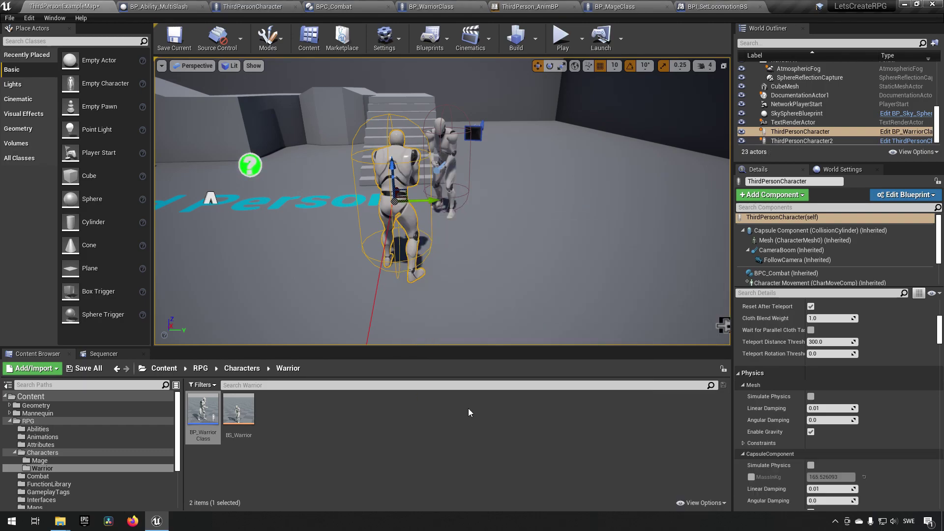
left_click(468, 409)
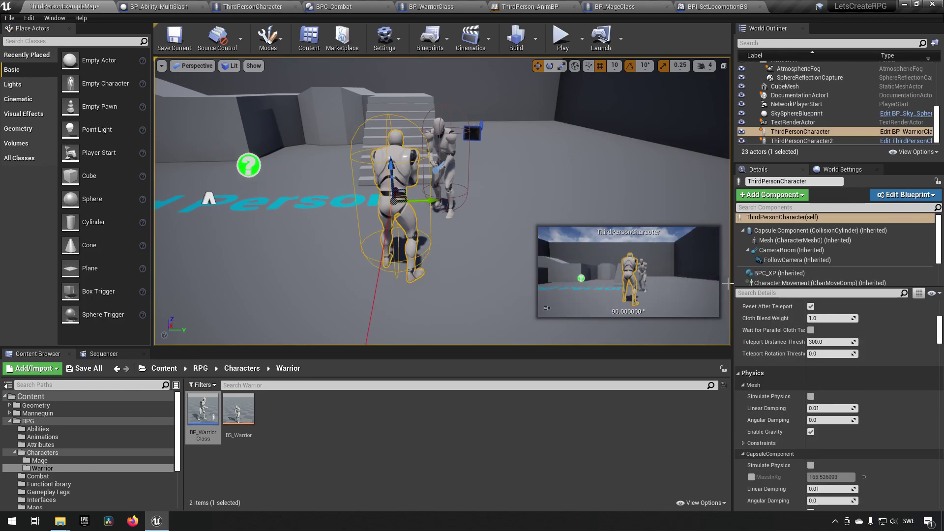
type("poss")
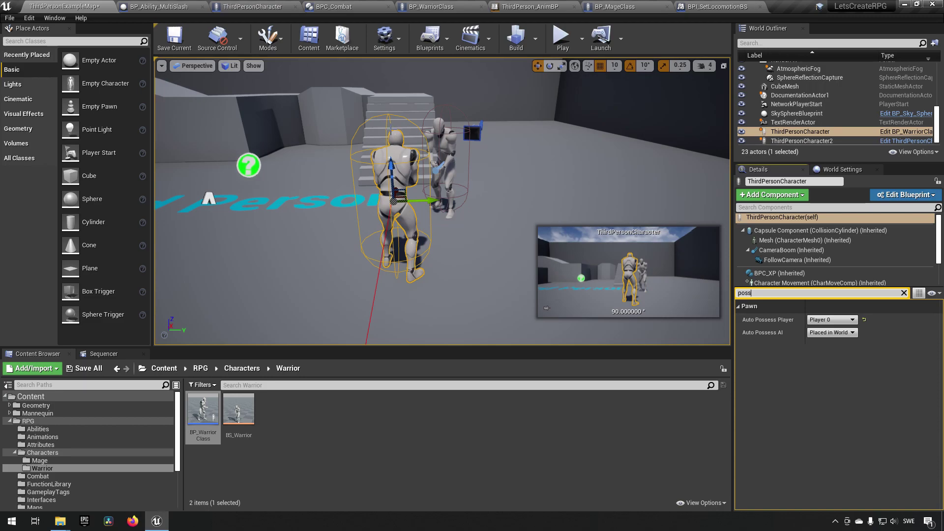
- Play-test the level and move the warrior around to check its locomotion animations, ending the session
left_click(561, 37)
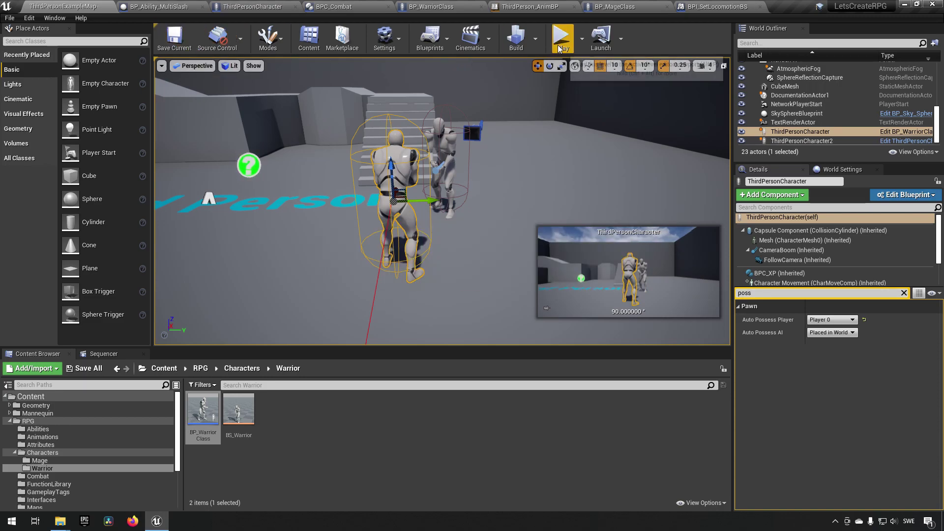
left_click(529, 123)
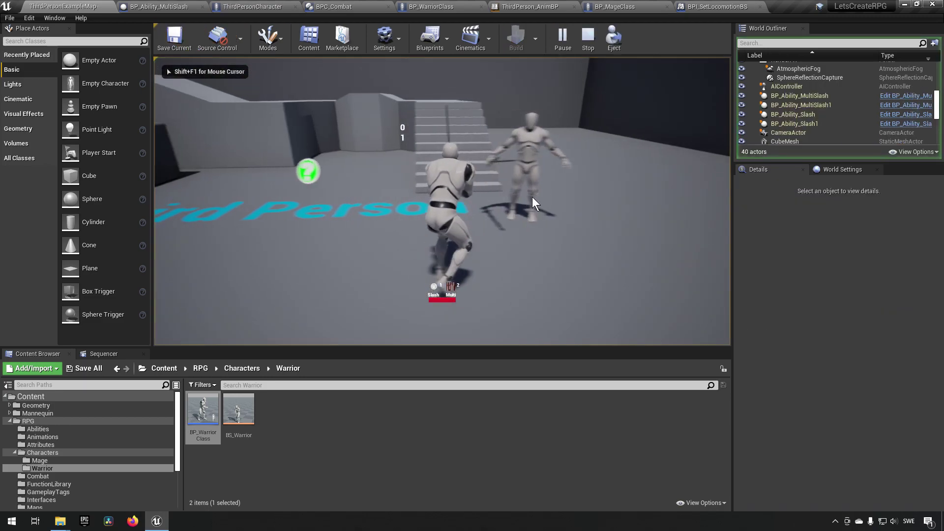
key("w")
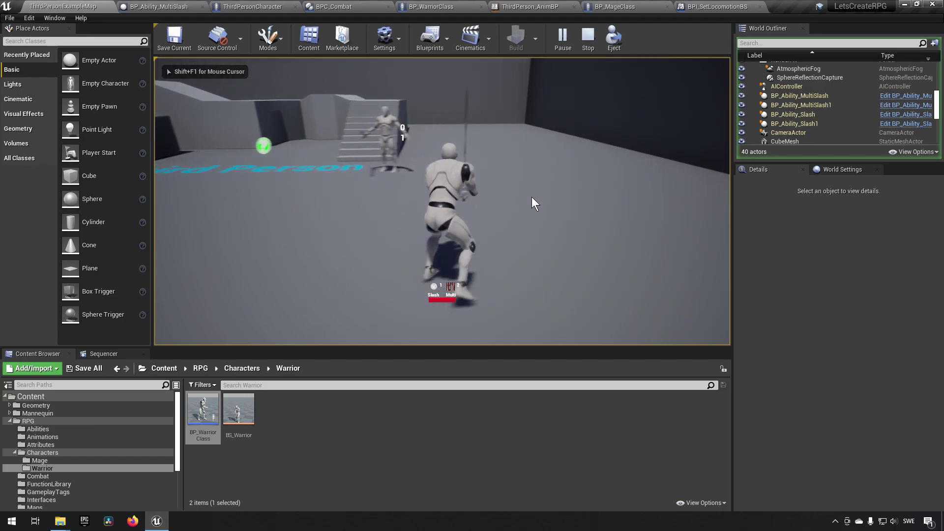
key("w")
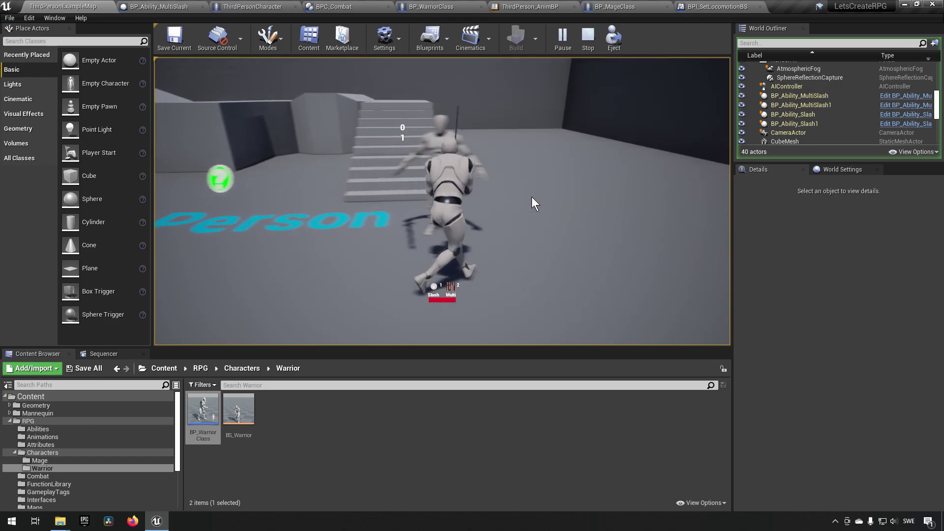
key("w")
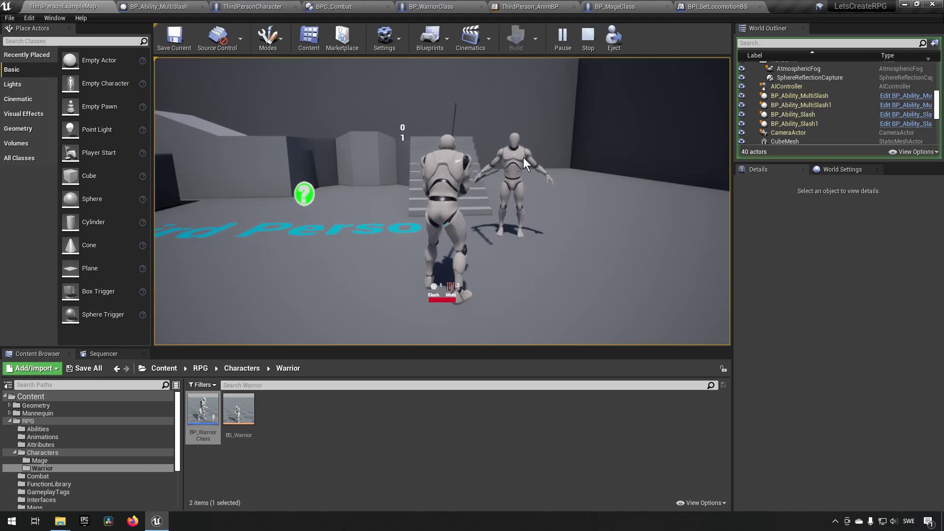
key("Escape")
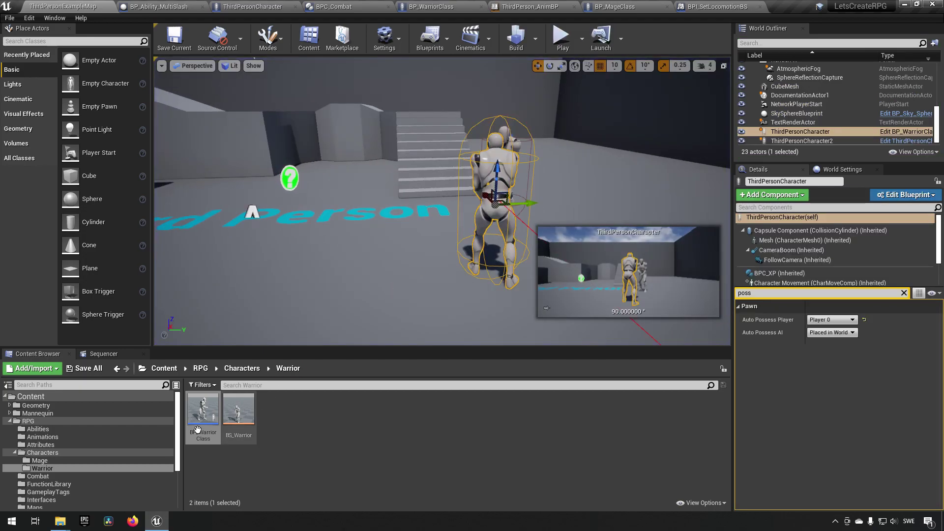
- Replace the placed warrior character with BP_MageClass and set its Auto Possess Player to Player 0
left_click(74, 461)
left_click(203, 411)
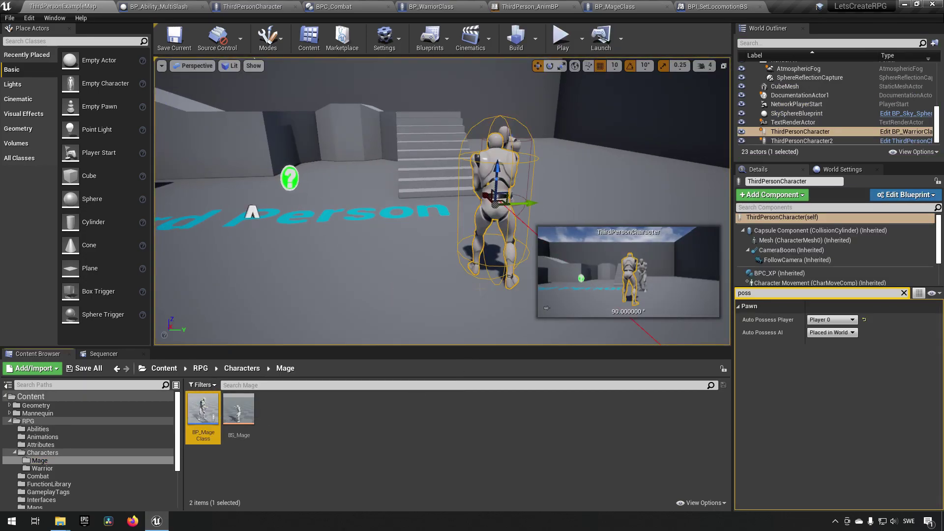
right_click(487, 154)
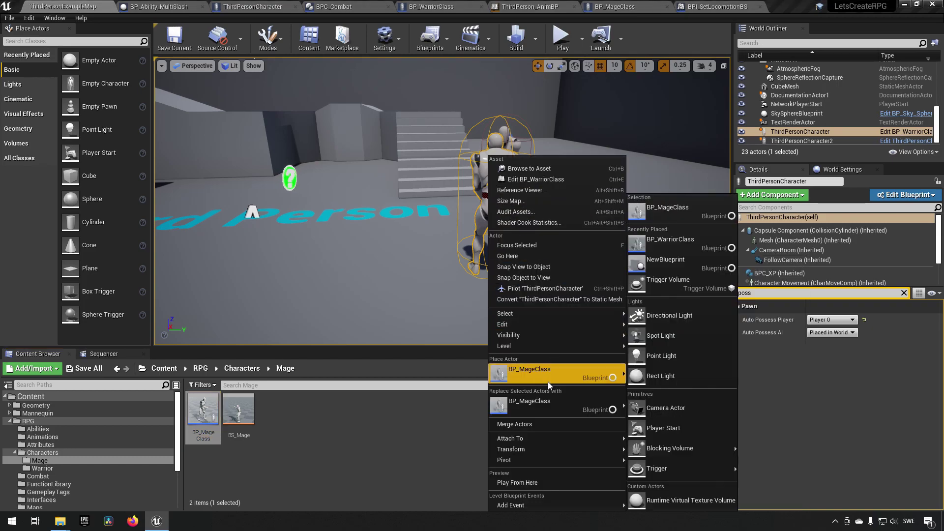
left_click(548, 382)
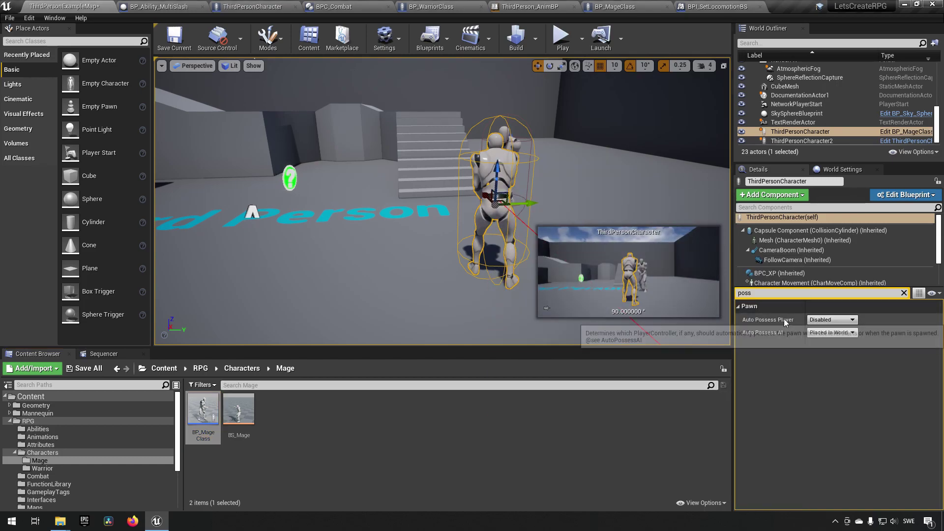
left_click(831, 320)
left_click(830, 335)
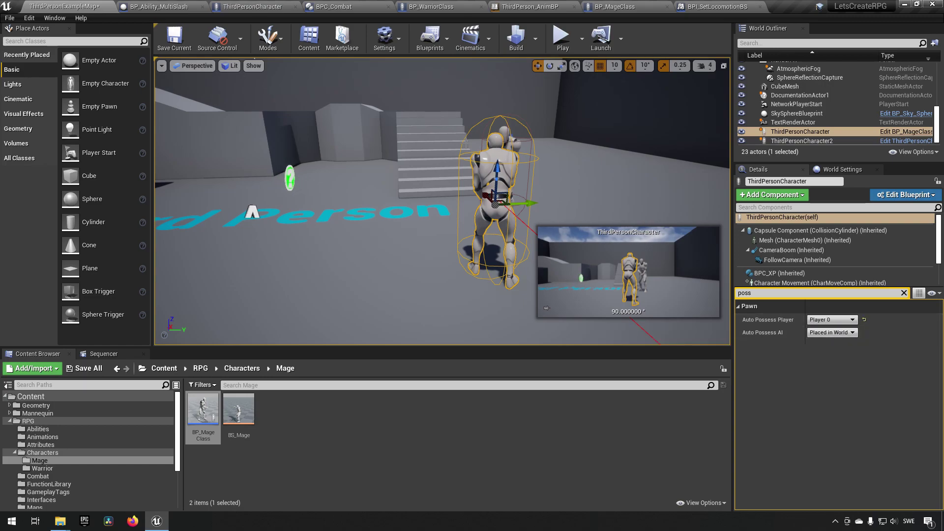
- Play-test the level and run the mage around to check its locomotion animations, ending the session
left_click(555, 47)
left_click(527, 122)
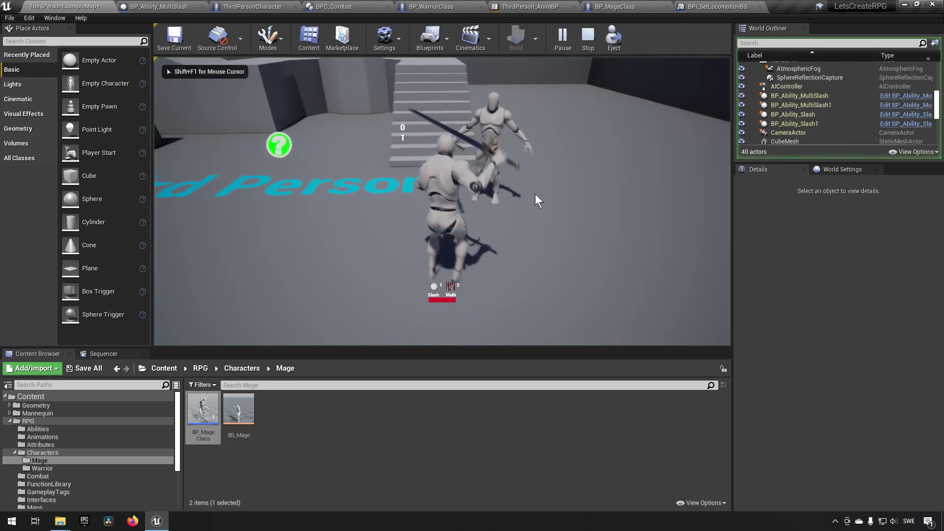
key("w")
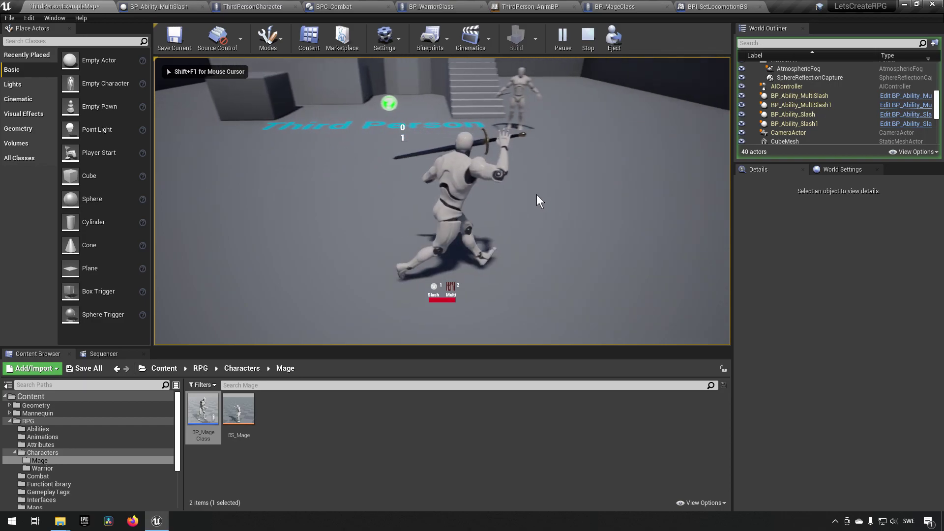
key("w")
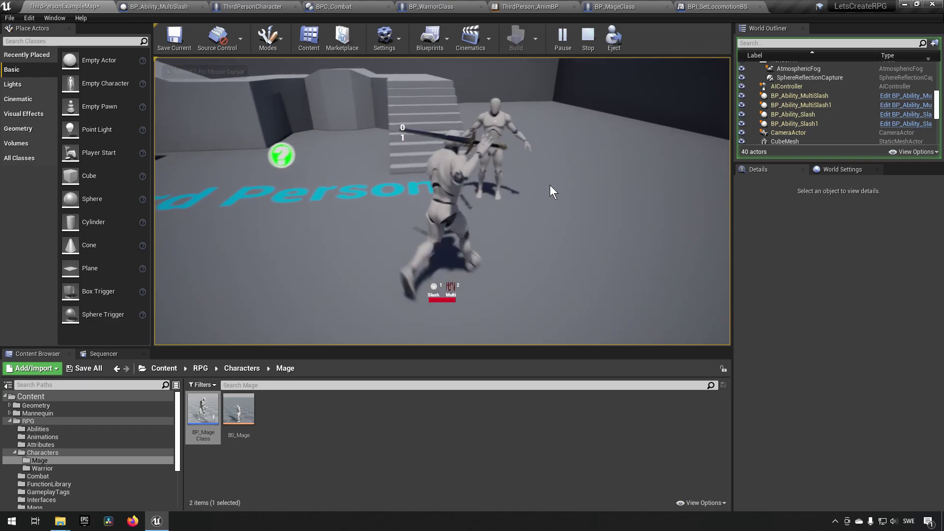
key("Escape")
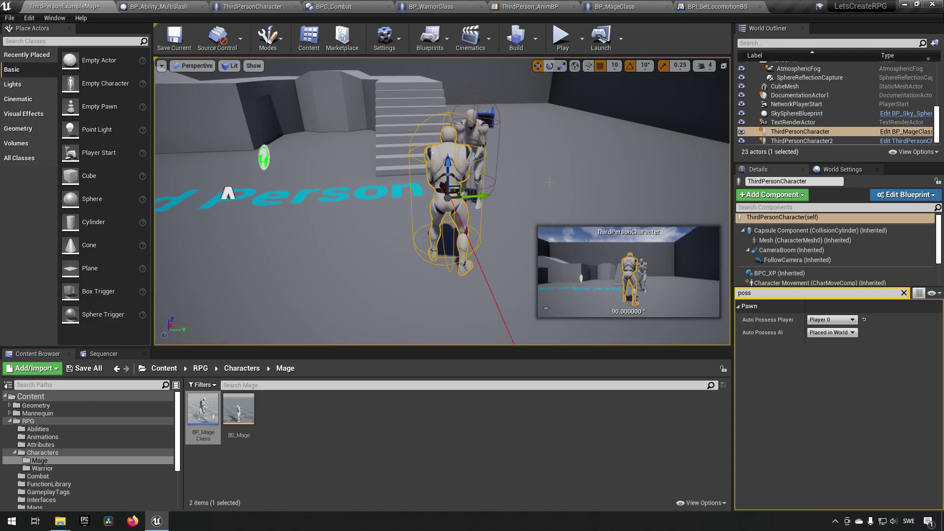
- Replace the second placed character, ThirdPersonCharacter2, with BP_WarriorClass from the Warrior folder
right_click_drag(553, 118, 510, 122)
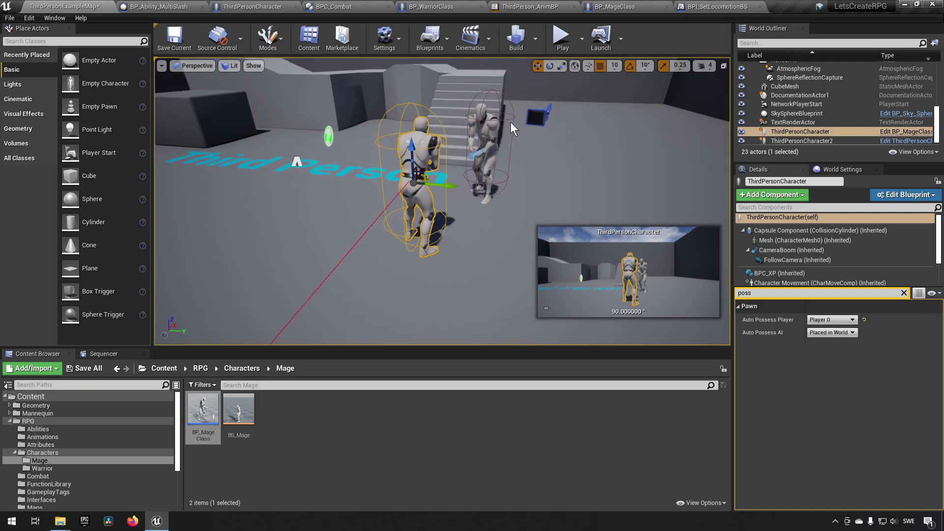
left_click(494, 148)
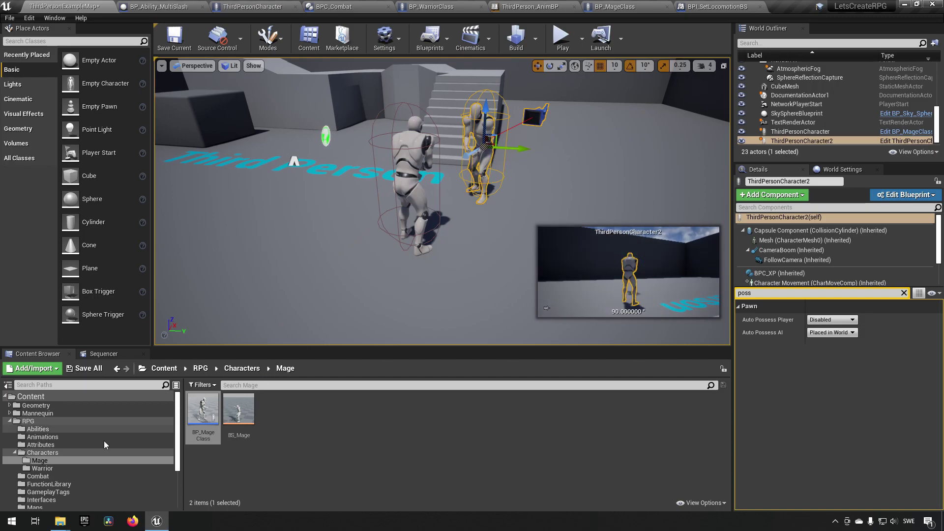
left_click(42, 468)
left_click(204, 411)
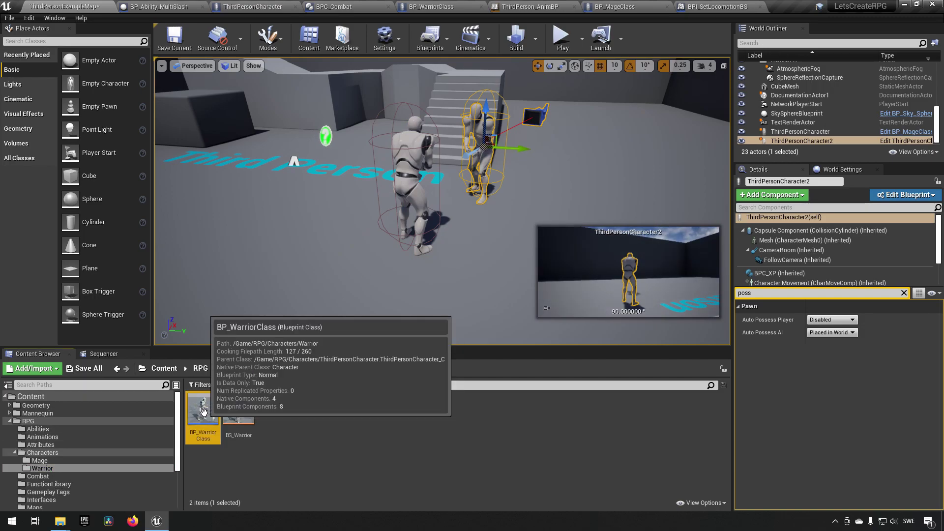
right_click(478, 131)
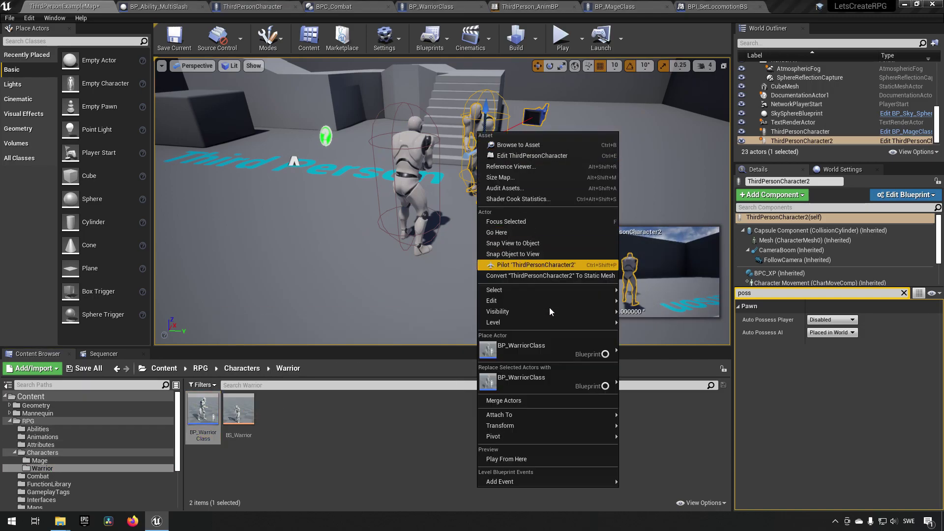
left_click(549, 383)
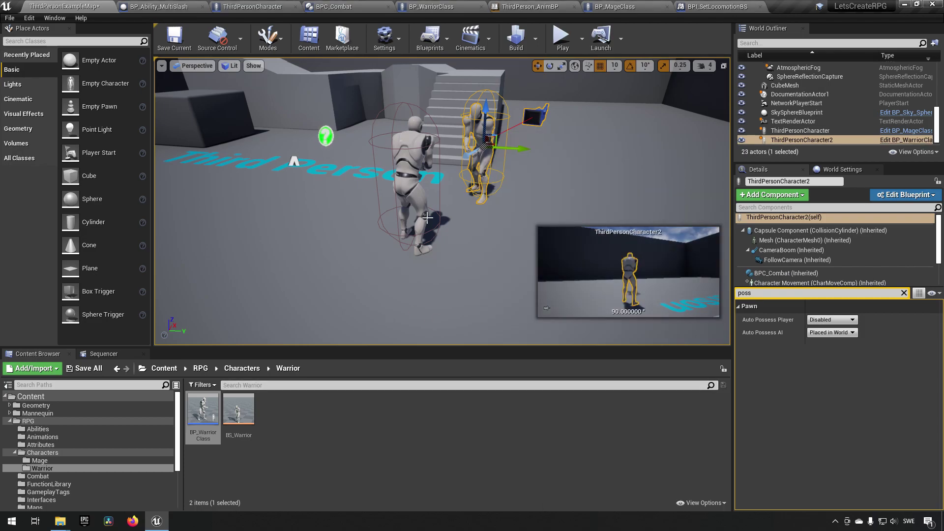
- Replace the placed mage character with BP_WarriorClass and set its Auto Possess Player to Player 0
left_click(412, 147)
right_click(412, 143)
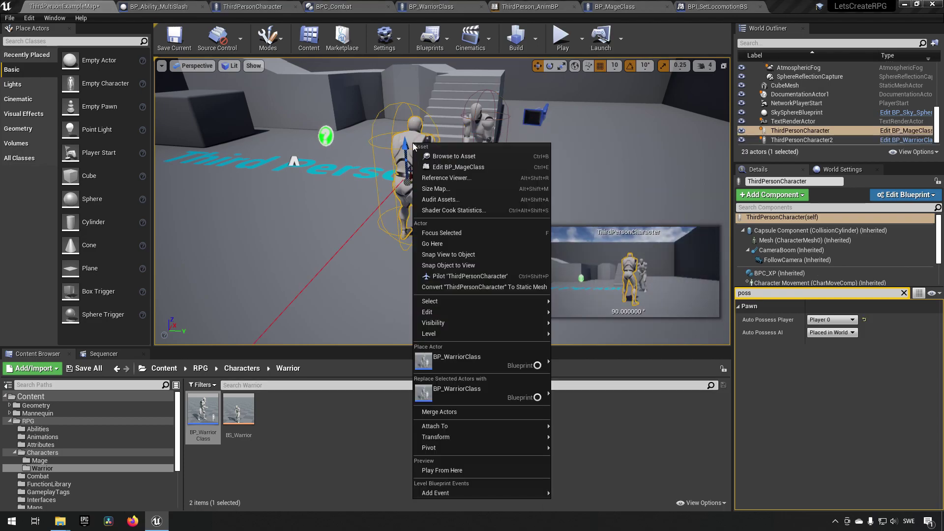
left_click(483, 399)
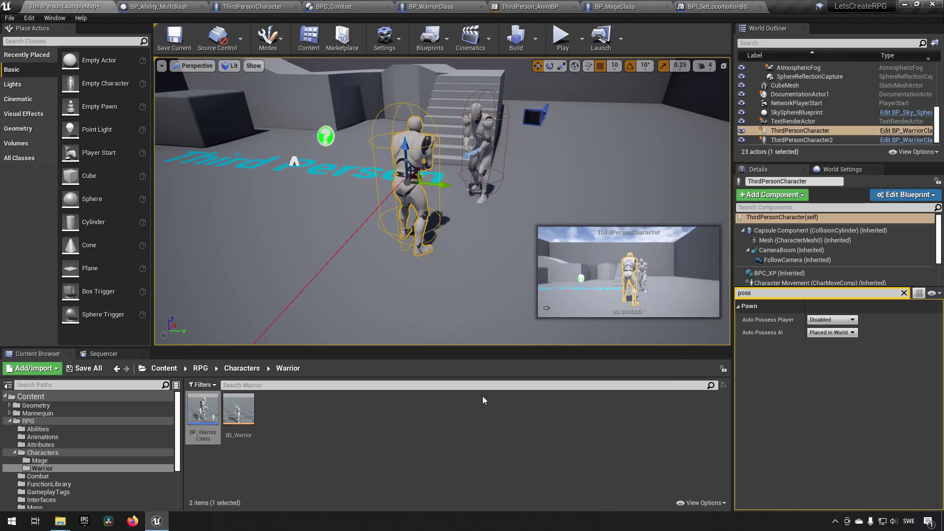
left_click(831, 320)
left_click(831, 333)
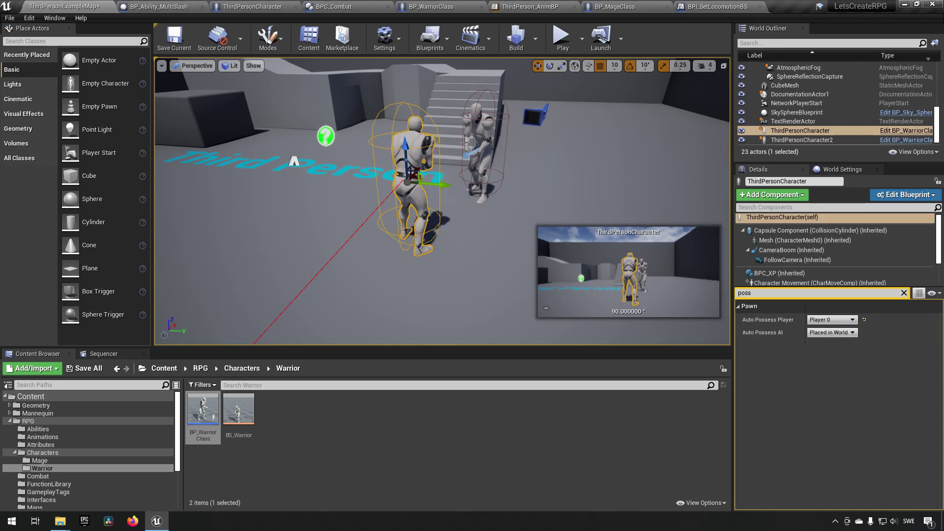
- Play-test the level with both warrior characters, end the session, and clear the details filter of ThirdPersonCharacter2
left_click(486, 132)
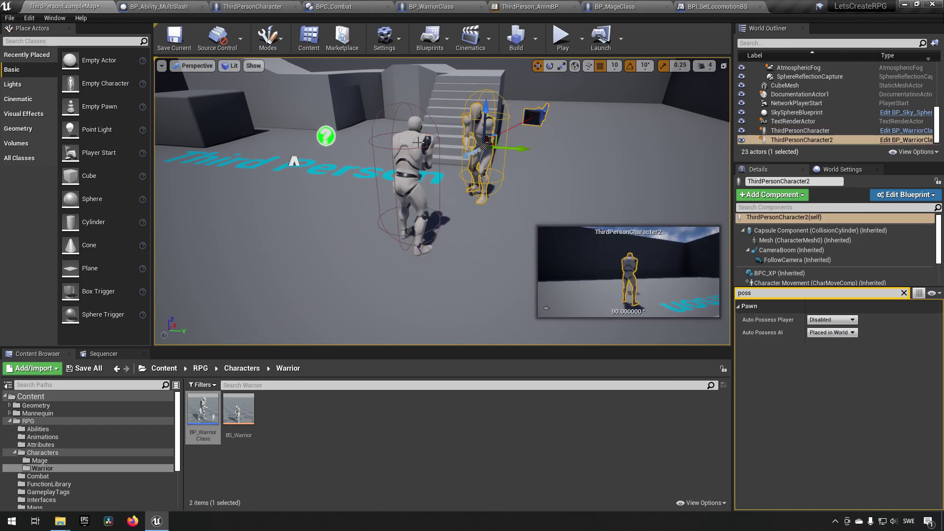
left_click(561, 39)
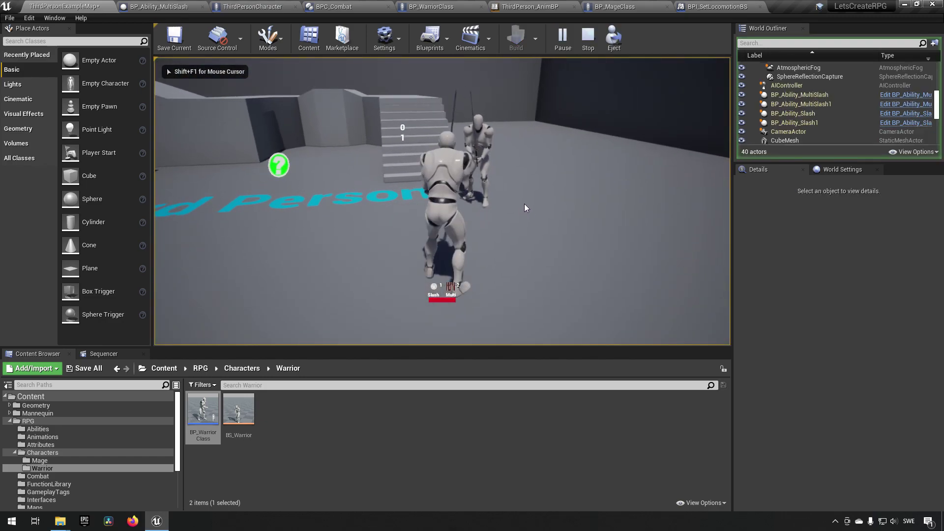
key("Escape")
left_click(315, 455)
left_click(903, 293)
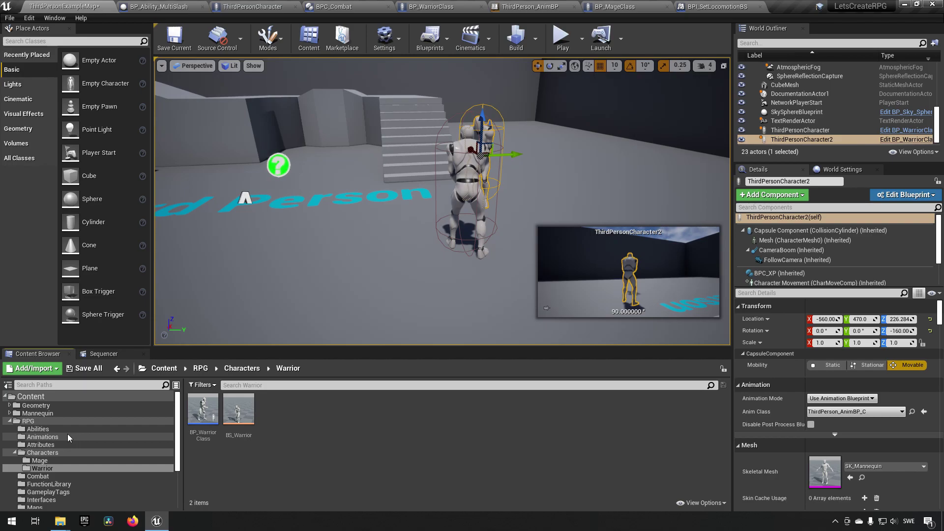
- In the parent ThirdPersonCharacter Blueprint, delete both default elements of the StartingAbilities array and compile
left_click(44, 453)
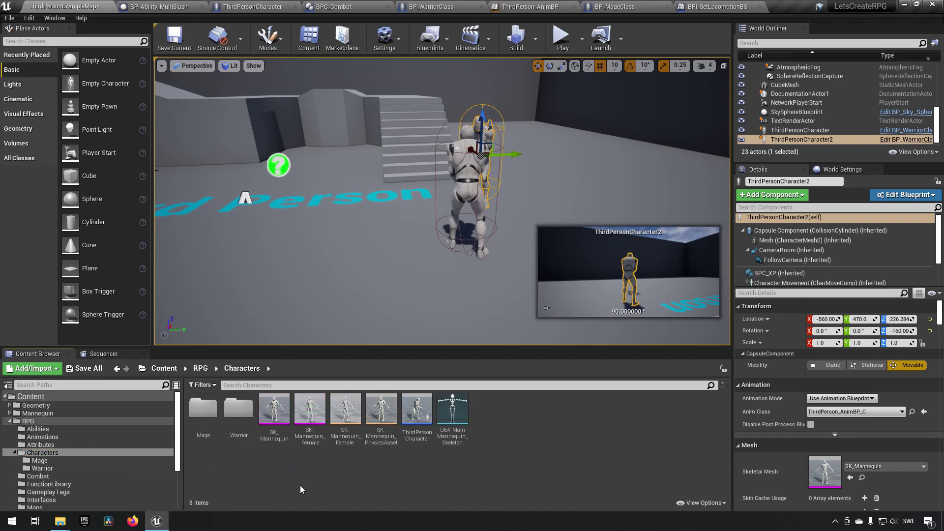
double_click(417, 416)
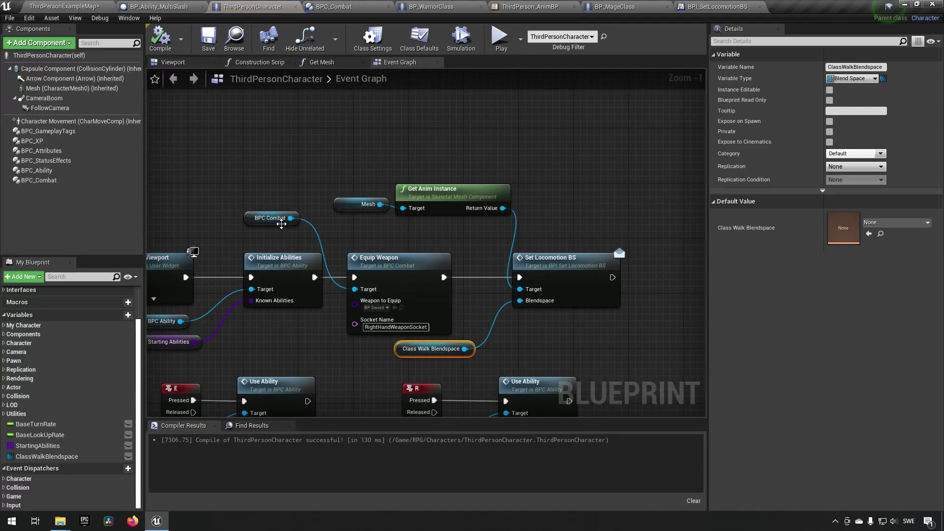
right_click_drag(260, 202, 355, 185)
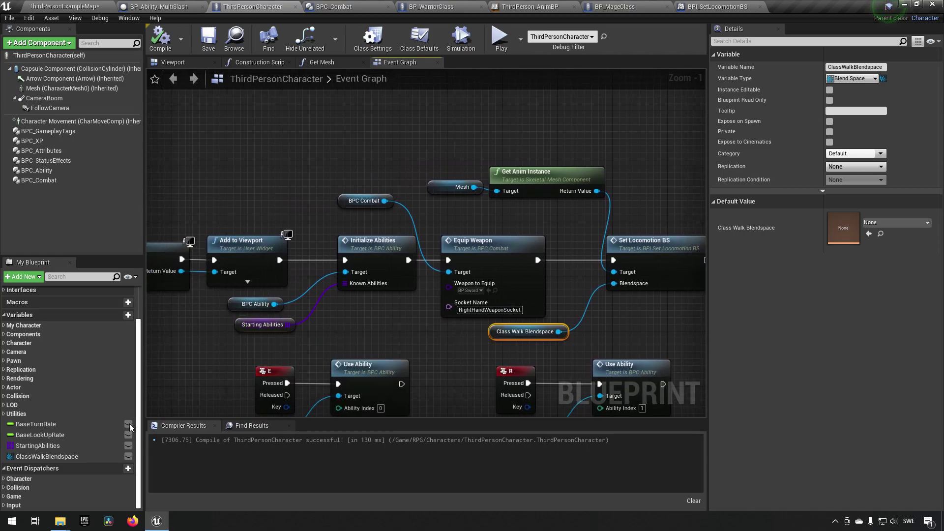
left_click(81, 445)
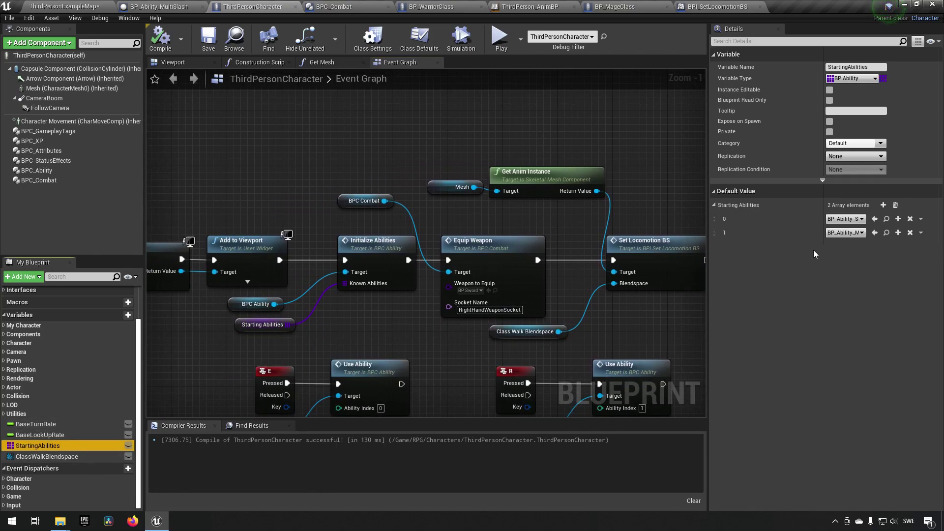
left_click(921, 219)
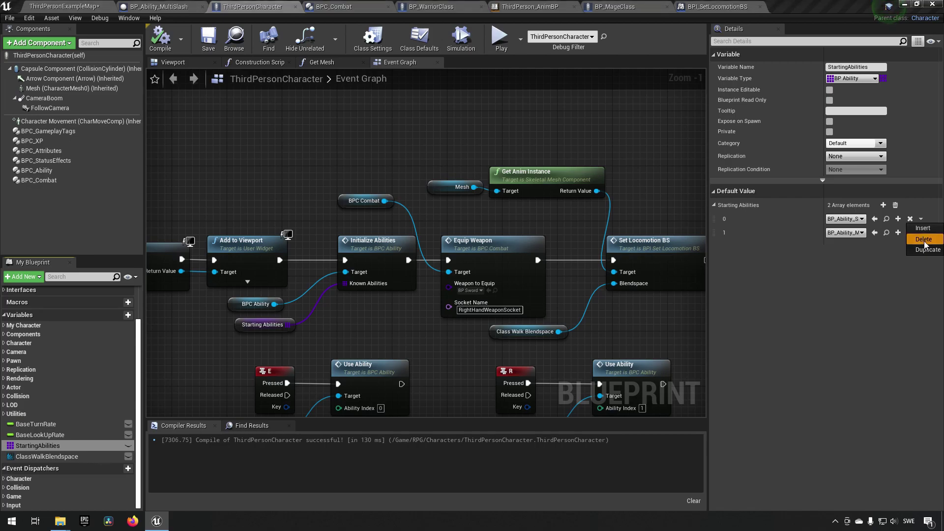
left_click(924, 240)
left_click(920, 219)
left_click(924, 239)
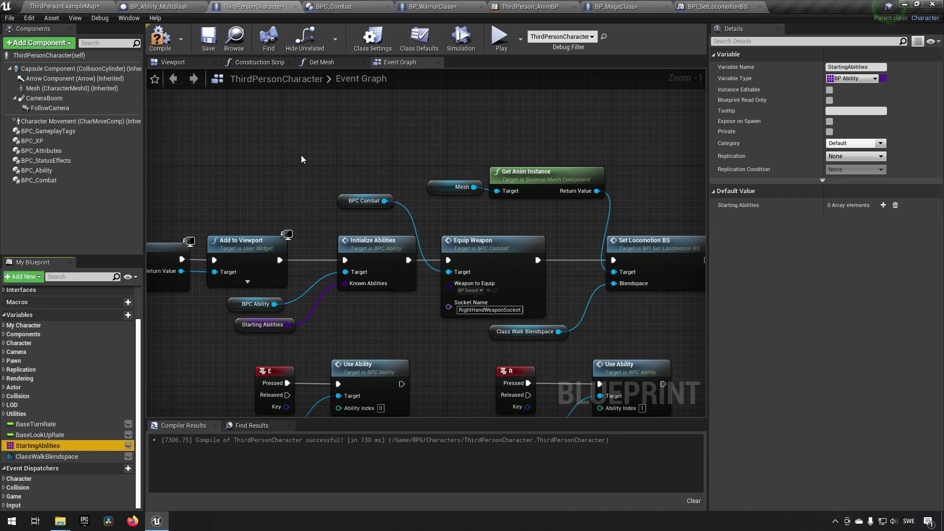
left_click(161, 44)
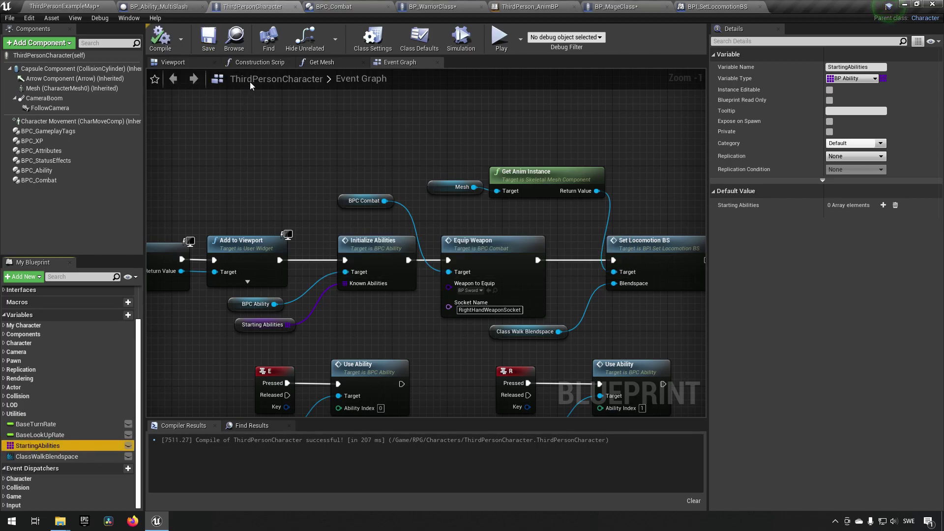
- In BP_WarriorClass, add BP_Ability_Slash and BP_Ability_MultiSlash to the StartingAbilities default array, then compile and save the Blueprint
left_click(480, 11)
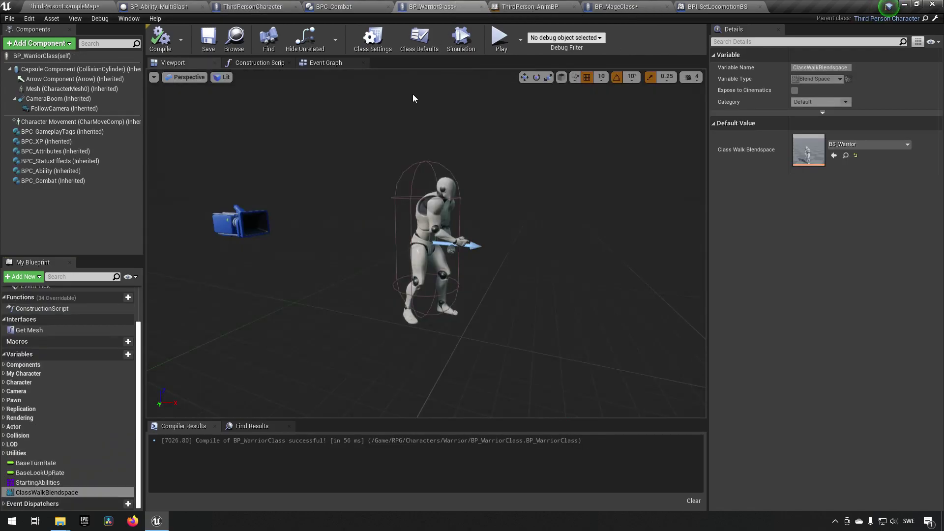
left_click(72, 481)
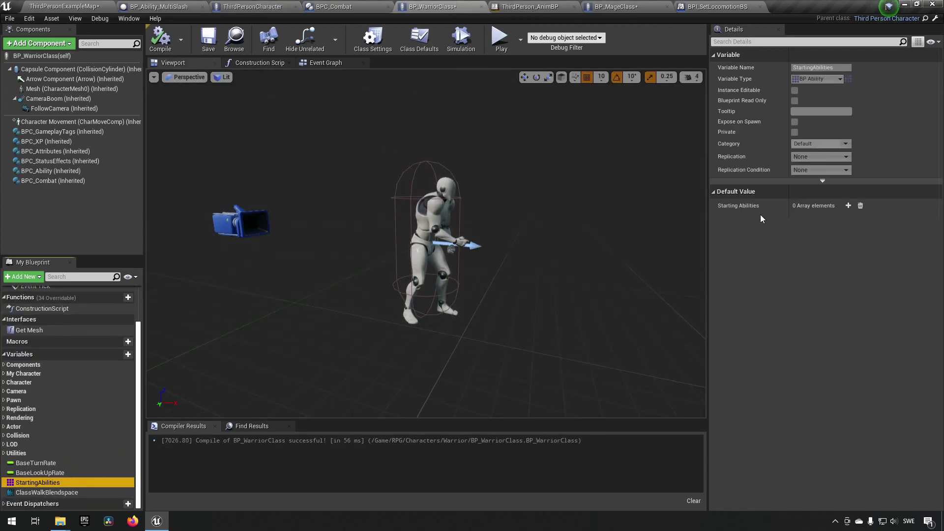
left_click(848, 206)
left_click(807, 219)
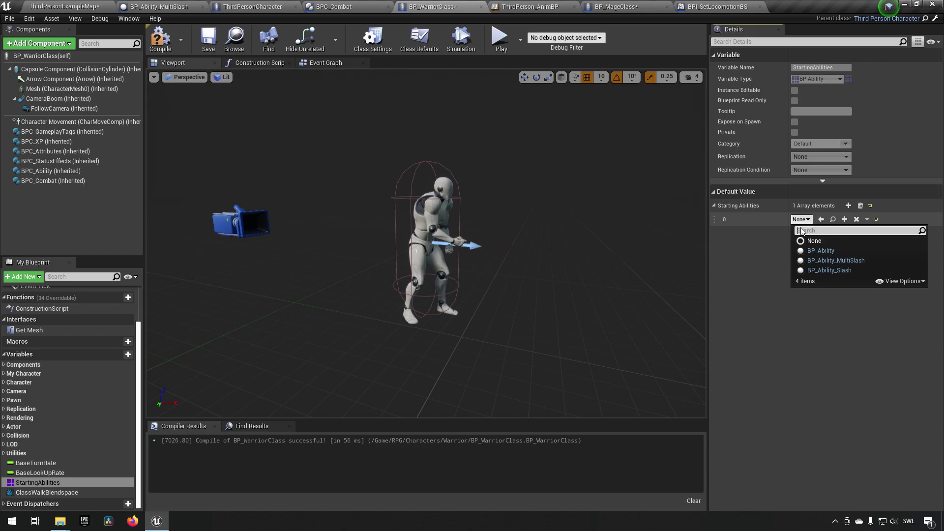
left_click(827, 267)
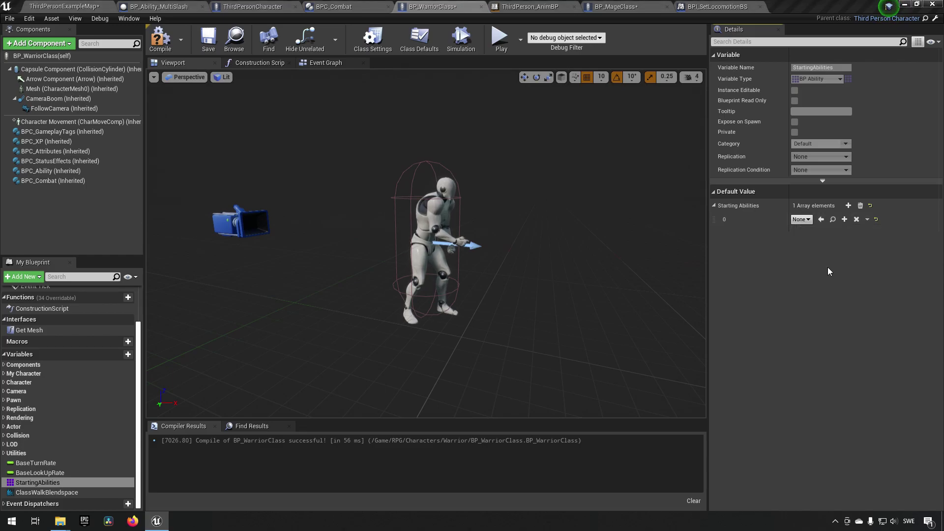
left_click(848, 206)
left_click(801, 233)
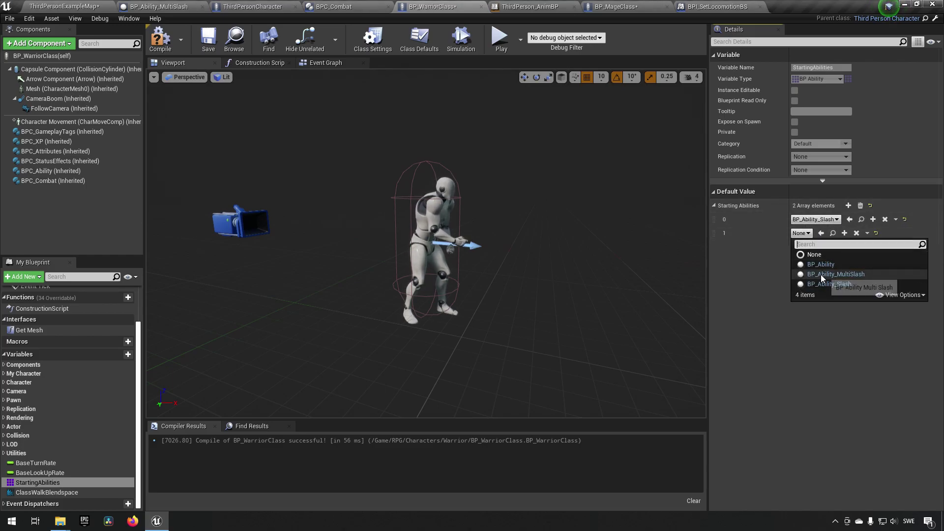
left_click(836, 274)
left_click(160, 39)
left_click(209, 40)
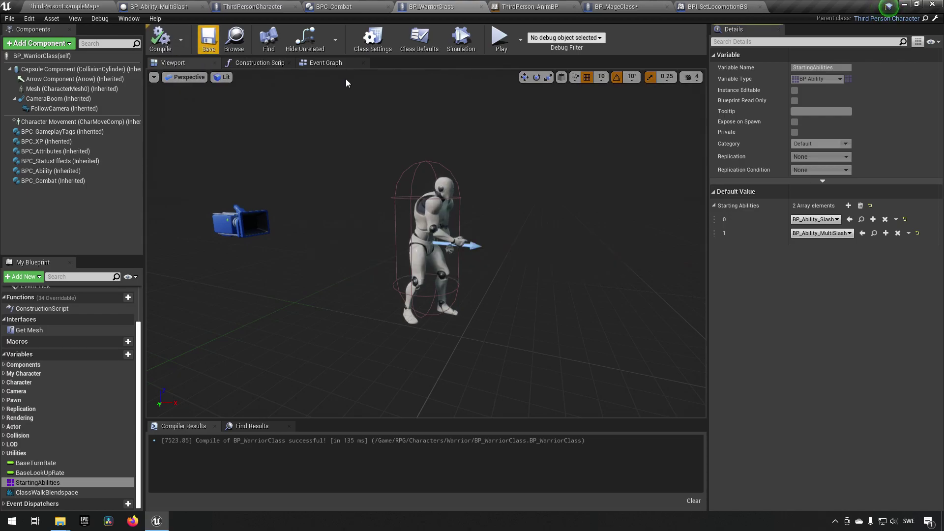
- Check the StartingAbilities default array in BP_MageClass and compile the Blueprint
left_click(616, 6)
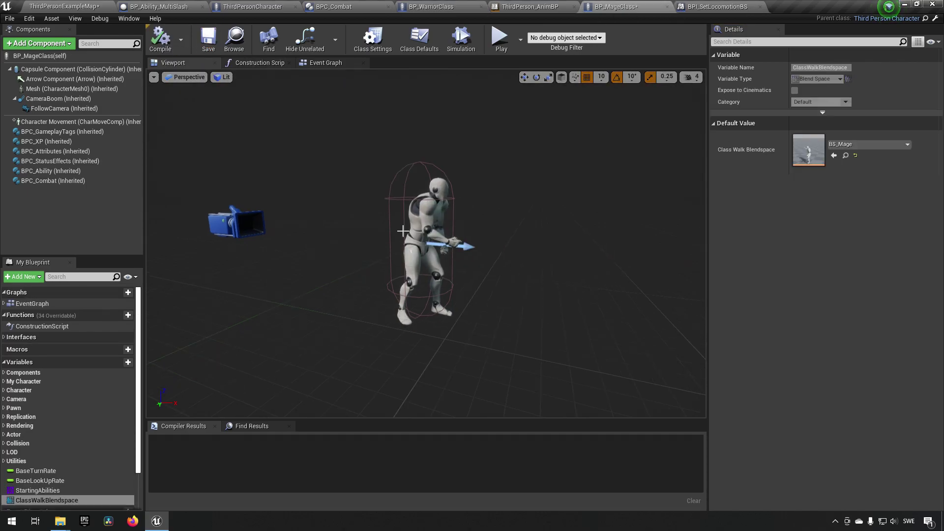
left_click(38, 491)
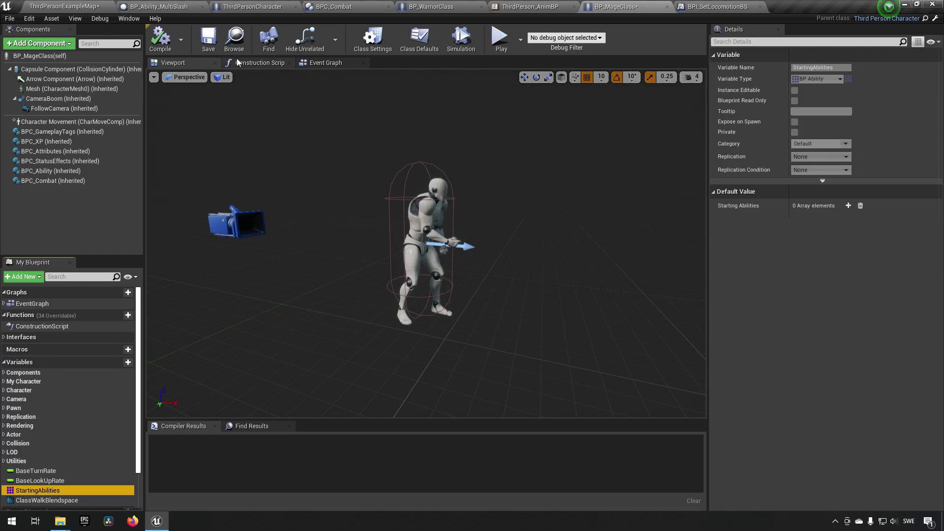
left_click(163, 39)
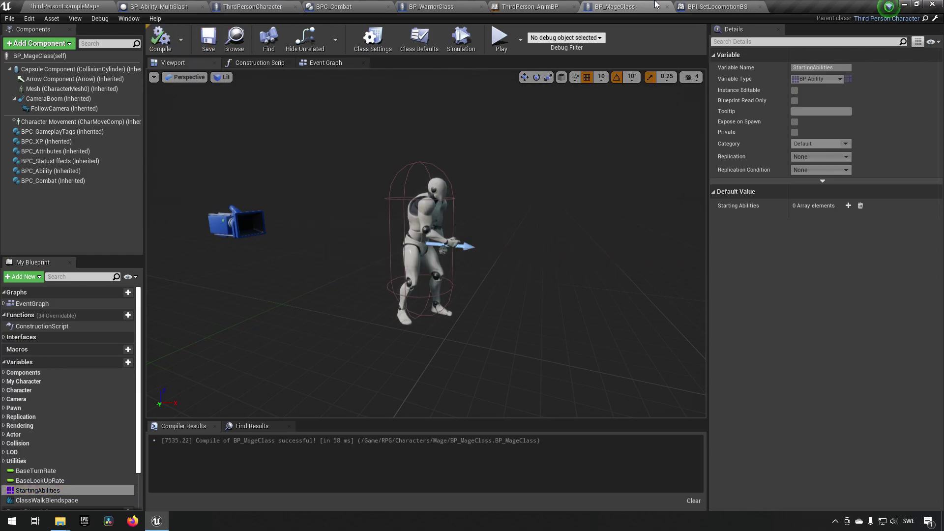
- Return to the ThirdPersonExampleMap level and save it, keeping both warrior characters in view
left_click(69, 6)
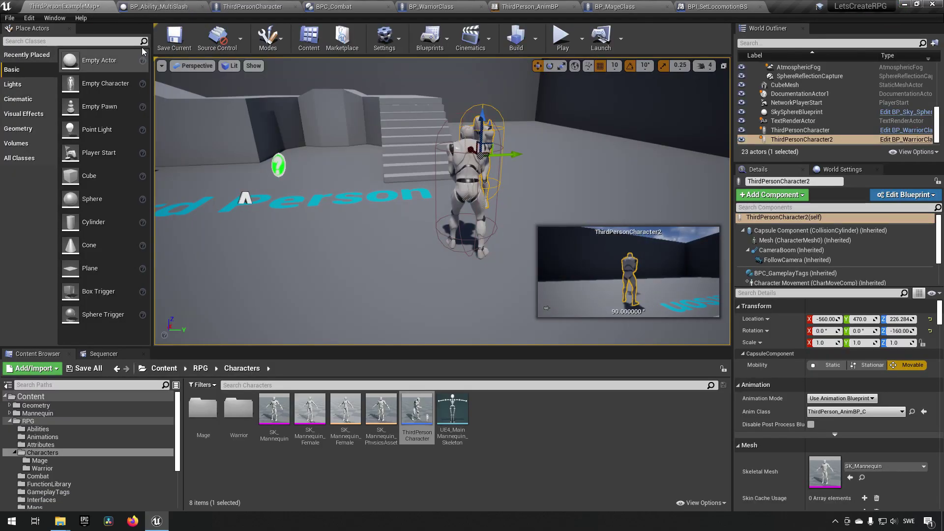
left_click(174, 39)
left_click(627, 478)
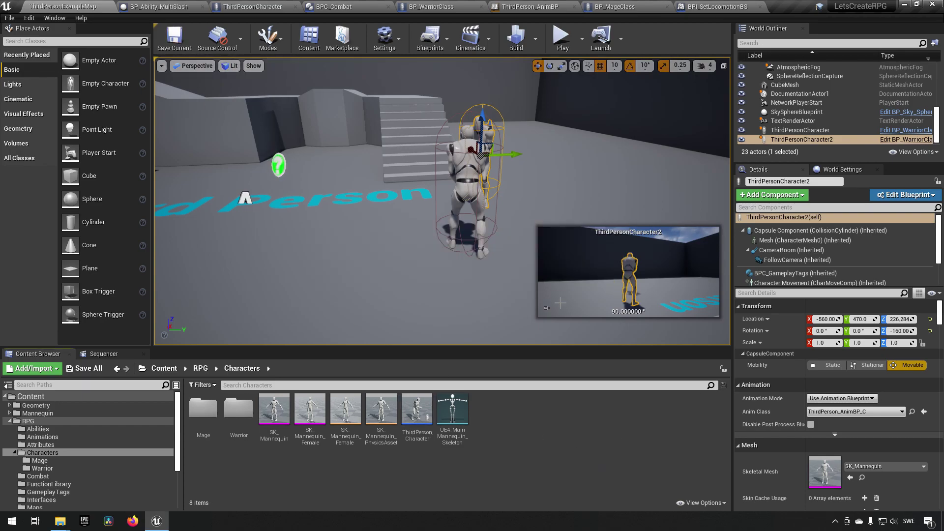
scroll(525, 161, "up", 5)
right_click_drag(535, 169, 556, 183)
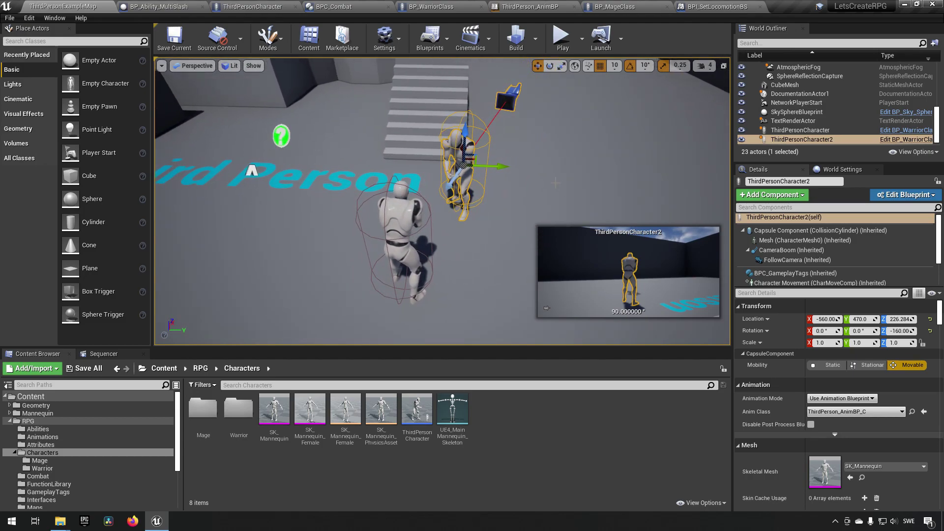